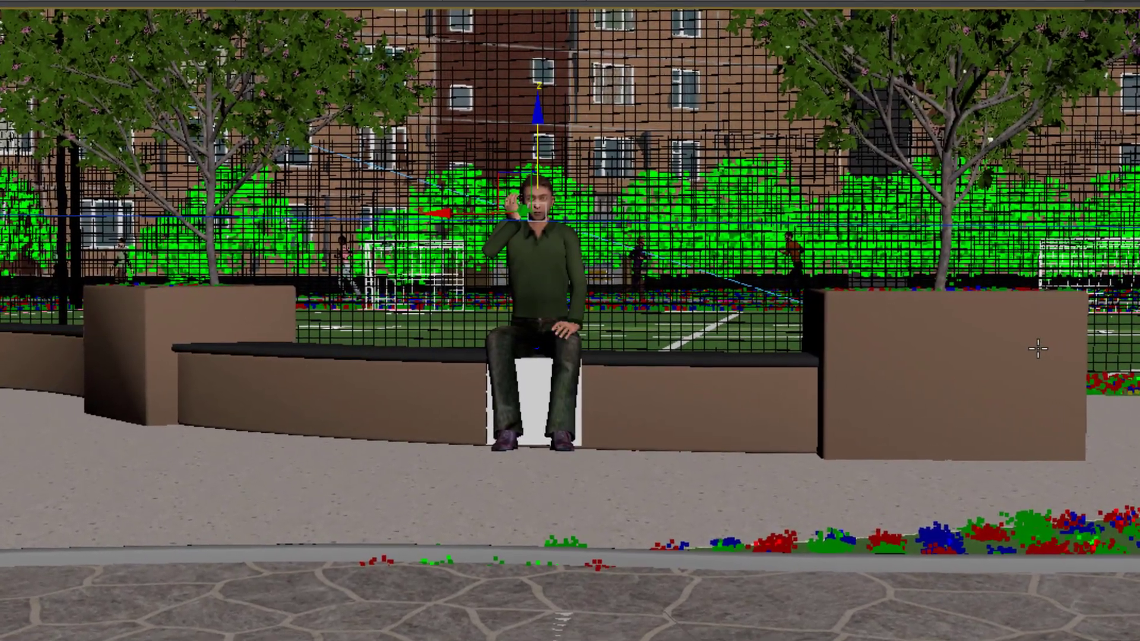
alt+middle_drag(1038, 349, 828, 199)
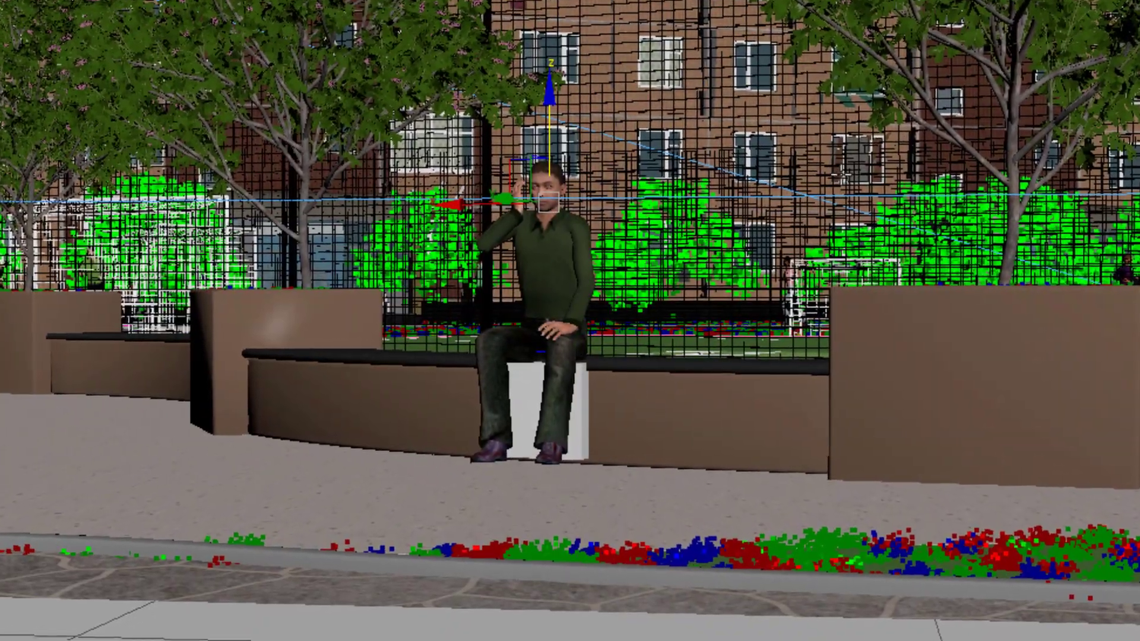
scroll(828, 199, up, 5)
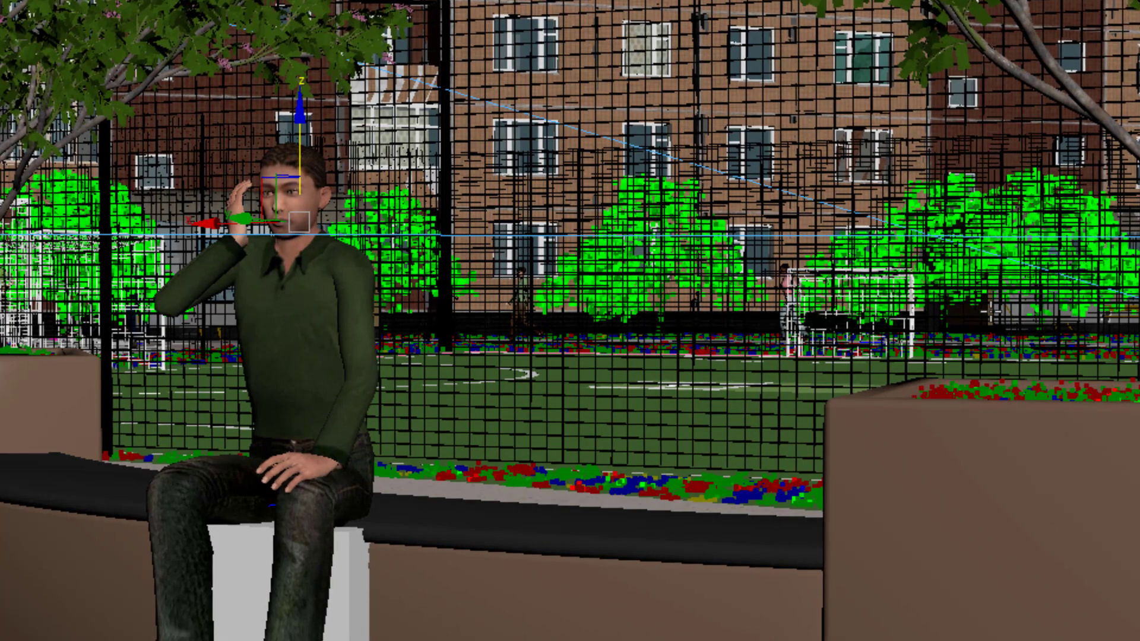
middle_drag(981, 312, 998, 308)
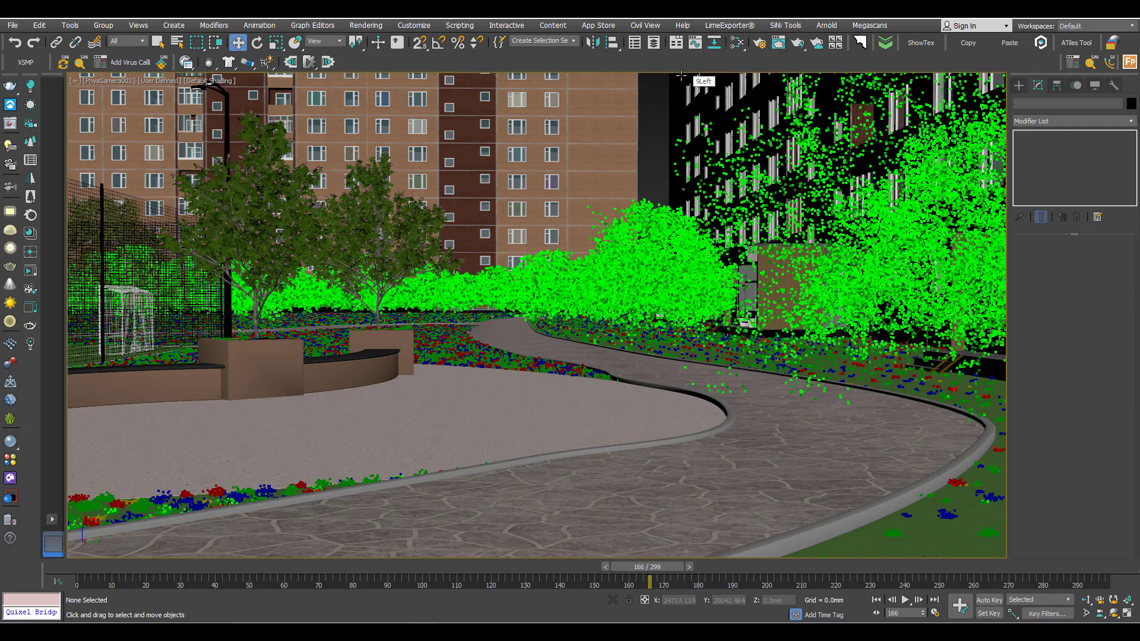
- Bring up the ribbon and expand its Populate tools
click(676, 44)
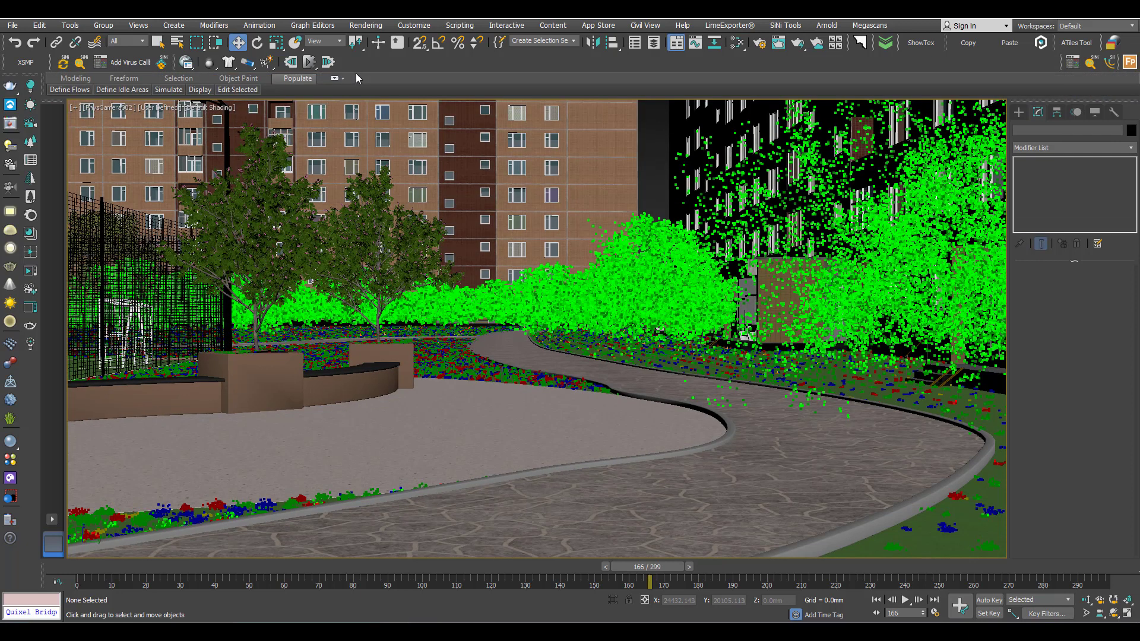
double_click(304, 82)
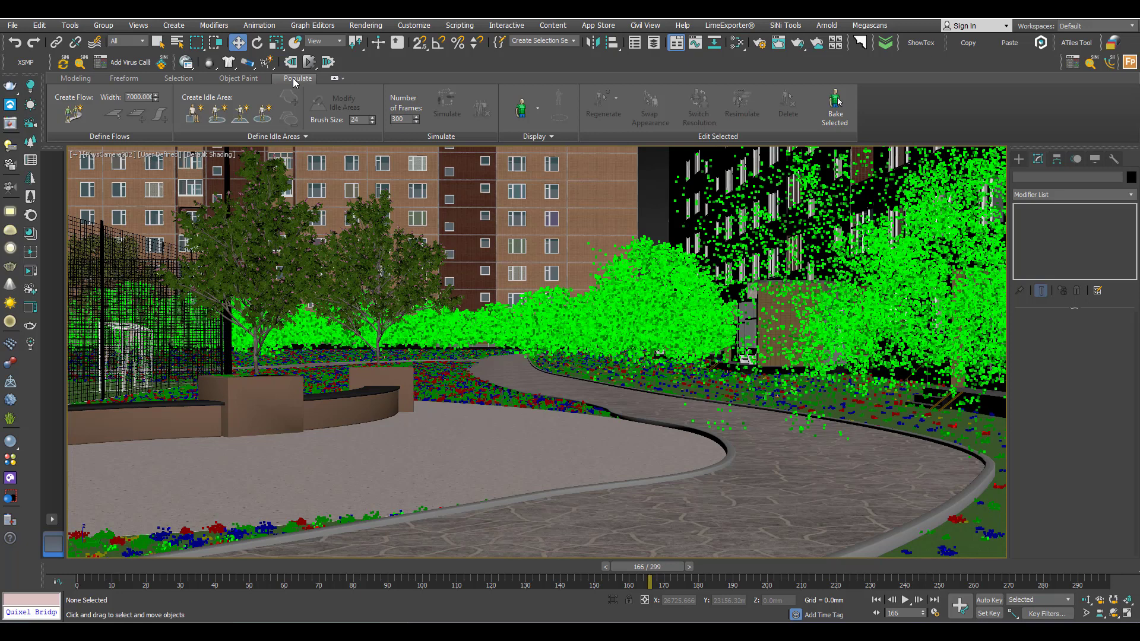
- Isolate the paved walkway object and show the whole walkway network in the Top view
click(521, 369)
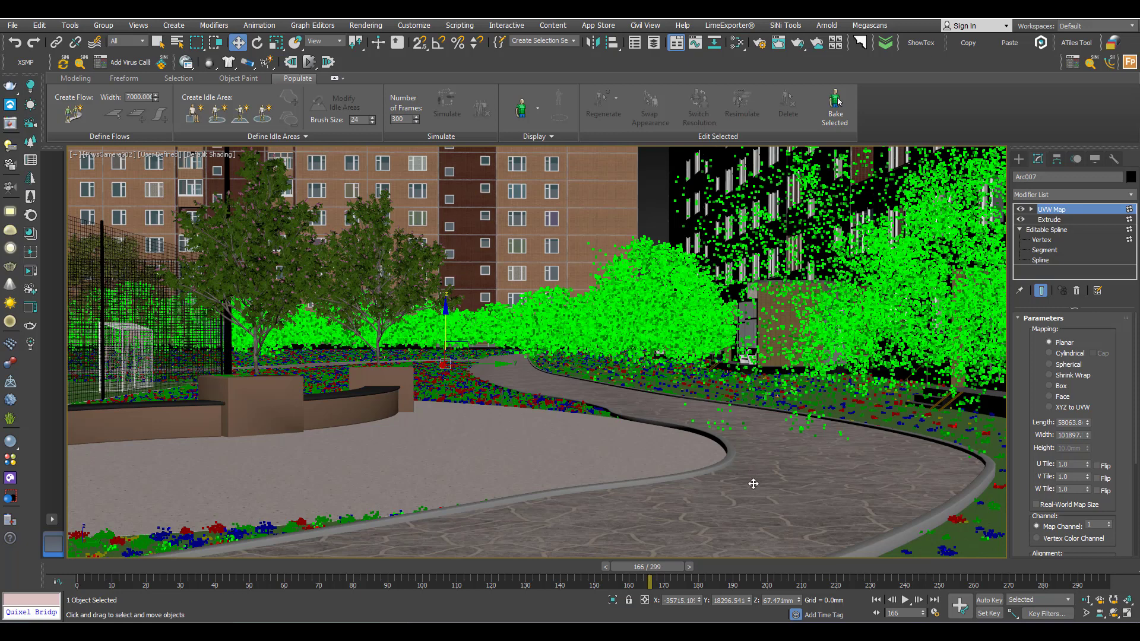
key(t)
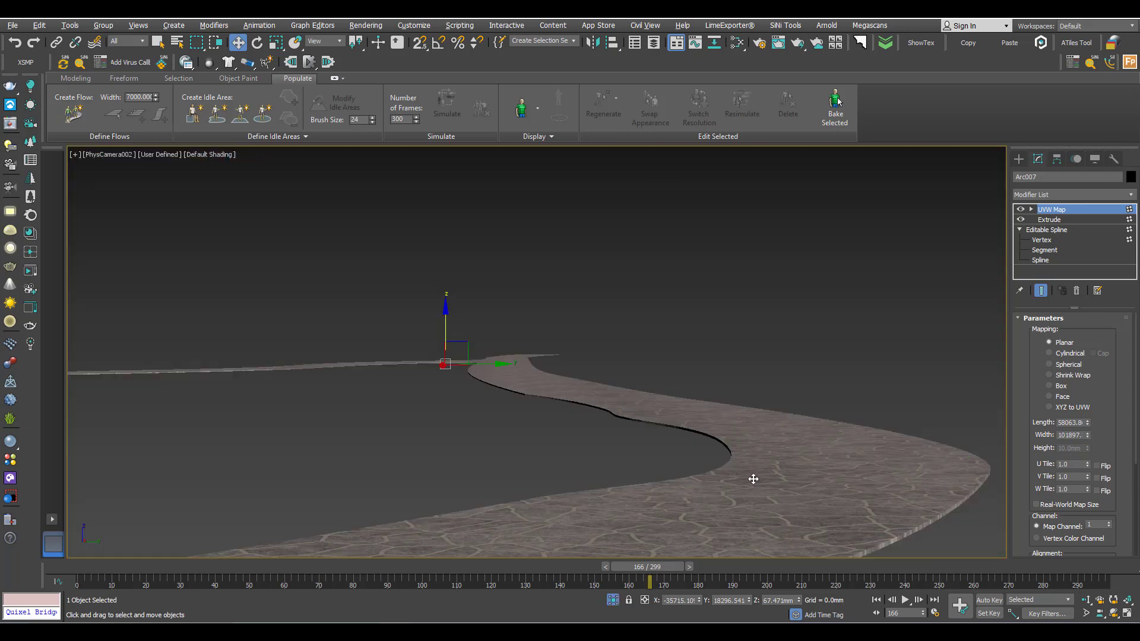
click(298, 202)
scroll(506, 333, up, 2)
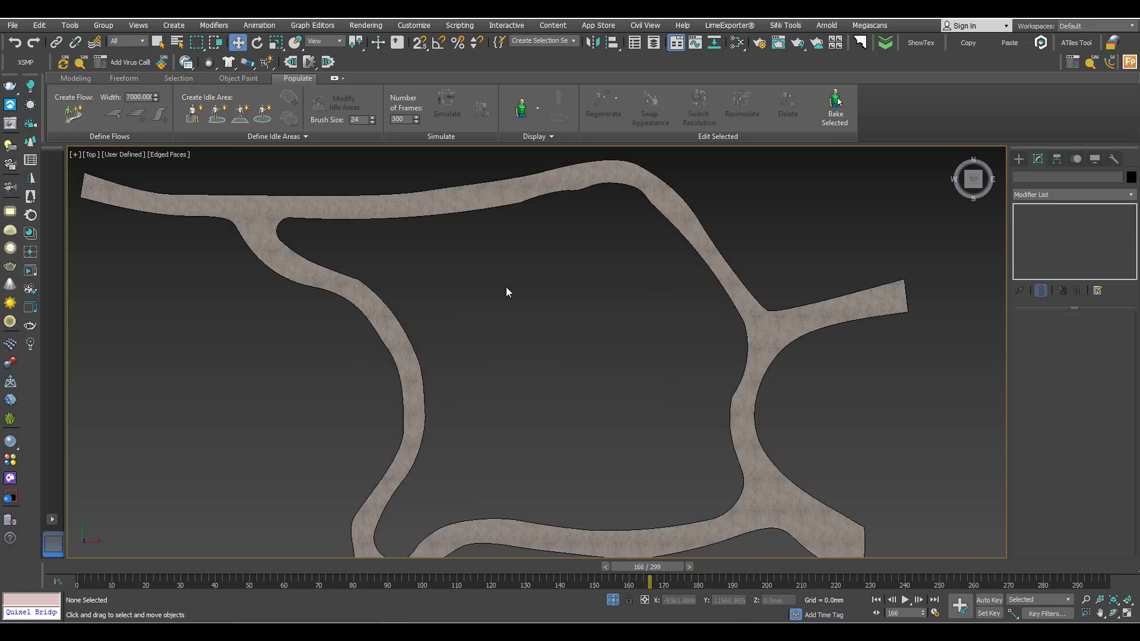
scroll(478, 276, down, 2)
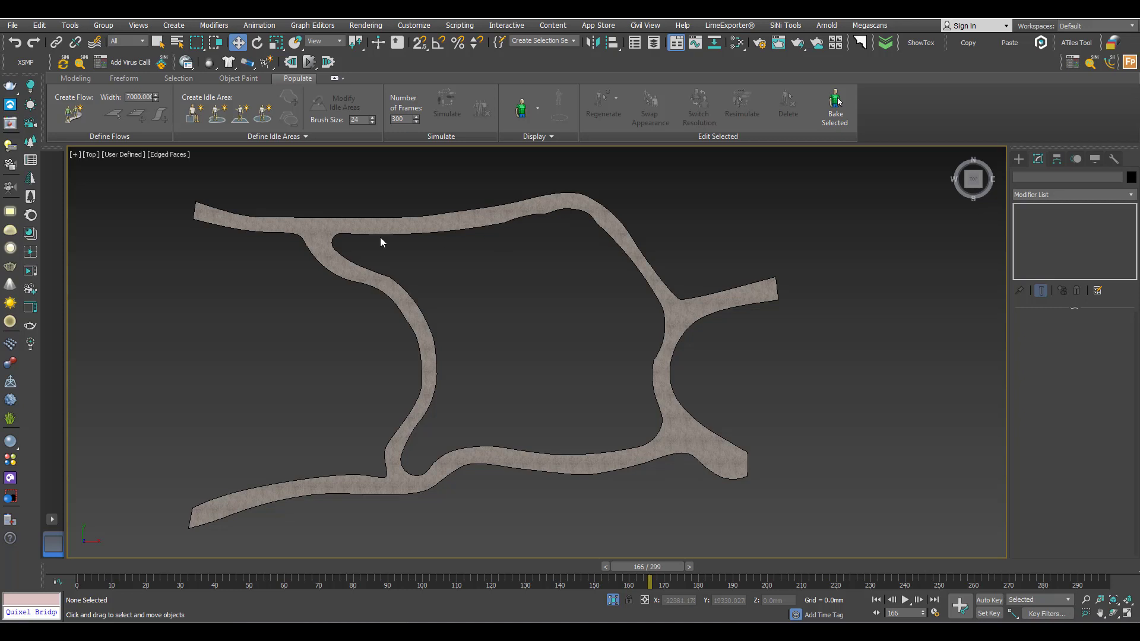
- Create a Populate flow along the upper walkway, from its west end around the bend to the end of the east branch
click(75, 114)
scroll(289, 217, up, 2)
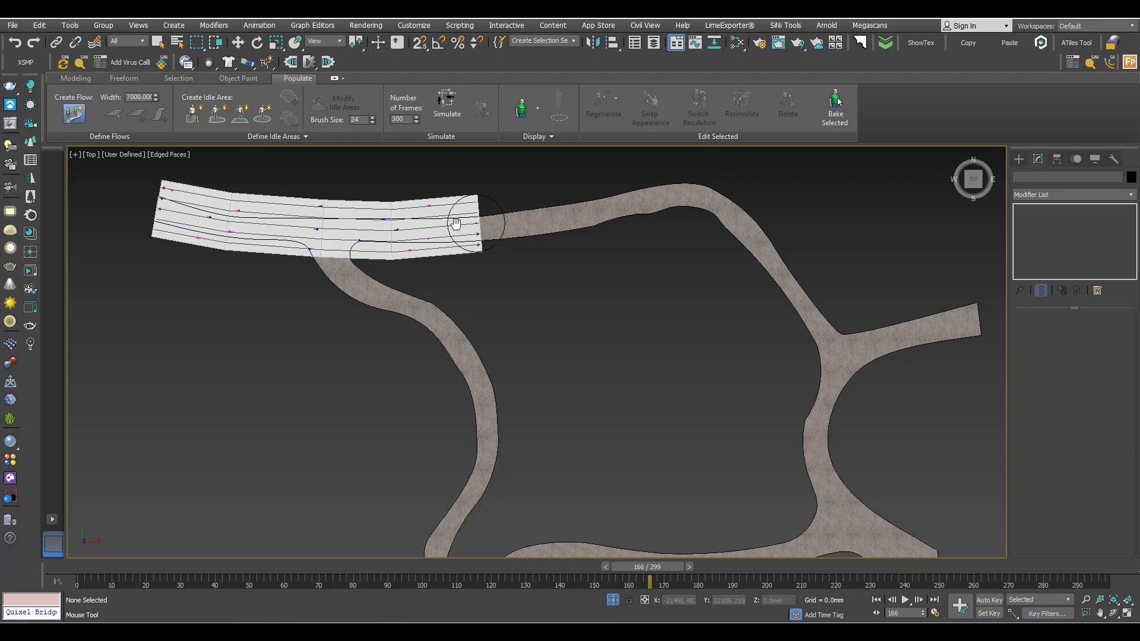
middle_drag(457, 223, 391, 225)
click(426, 223)
click(483, 212)
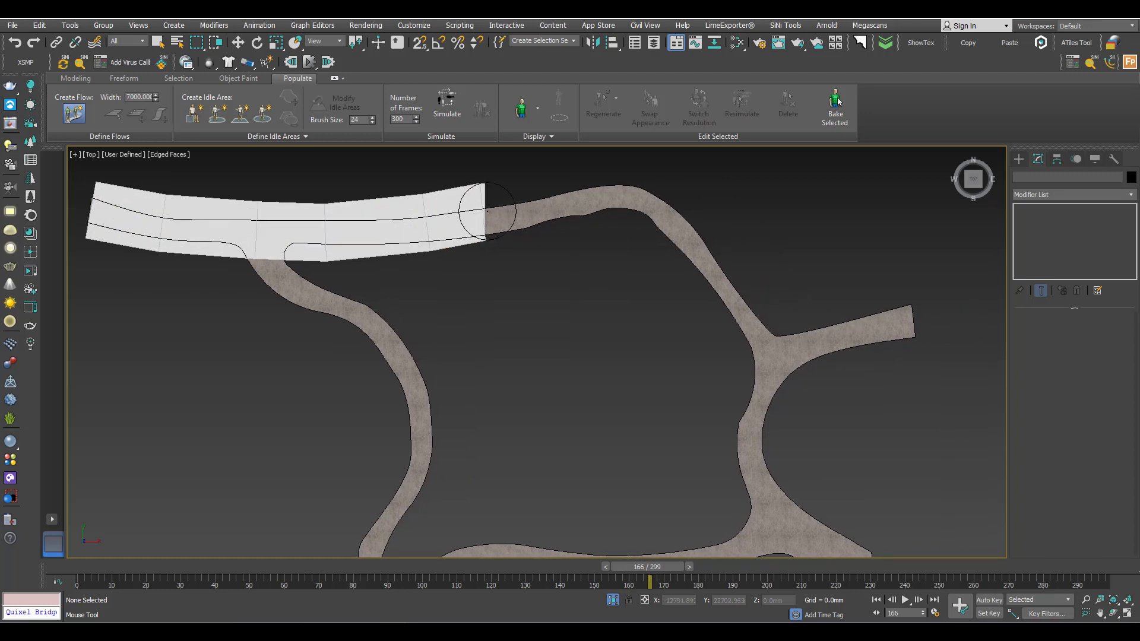
click(527, 209)
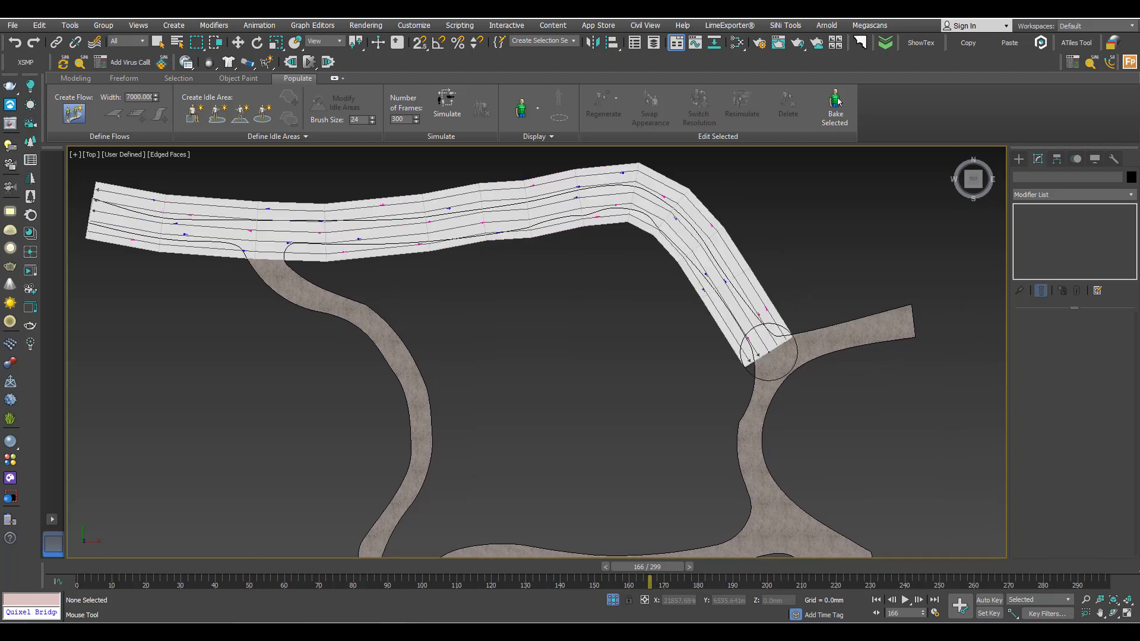
click(750, 320)
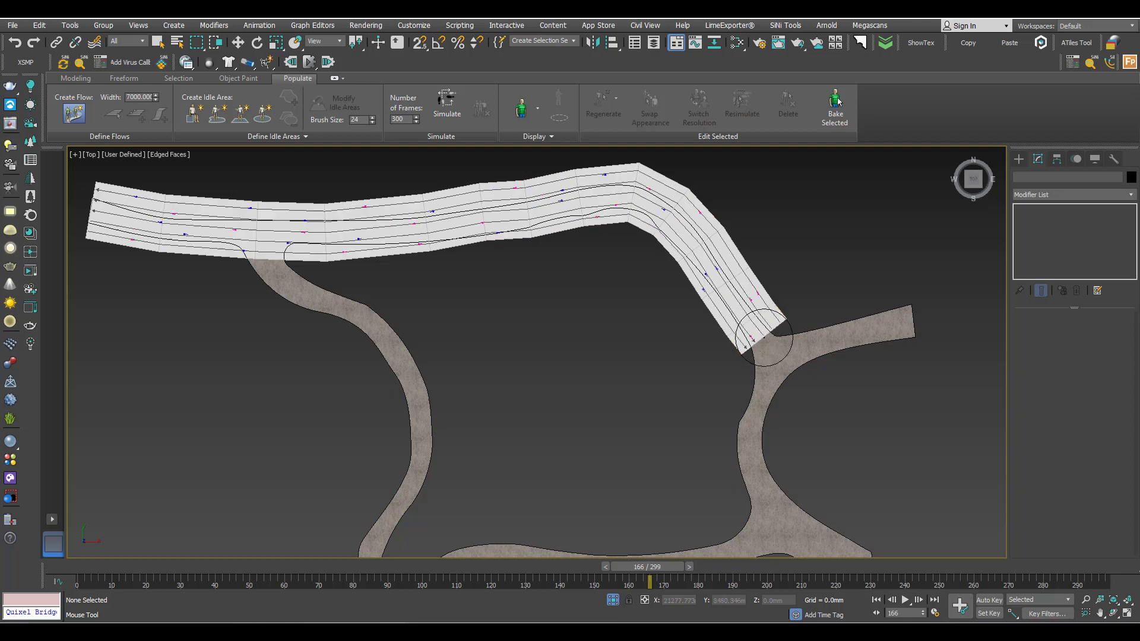
click(777, 347)
click(803, 359)
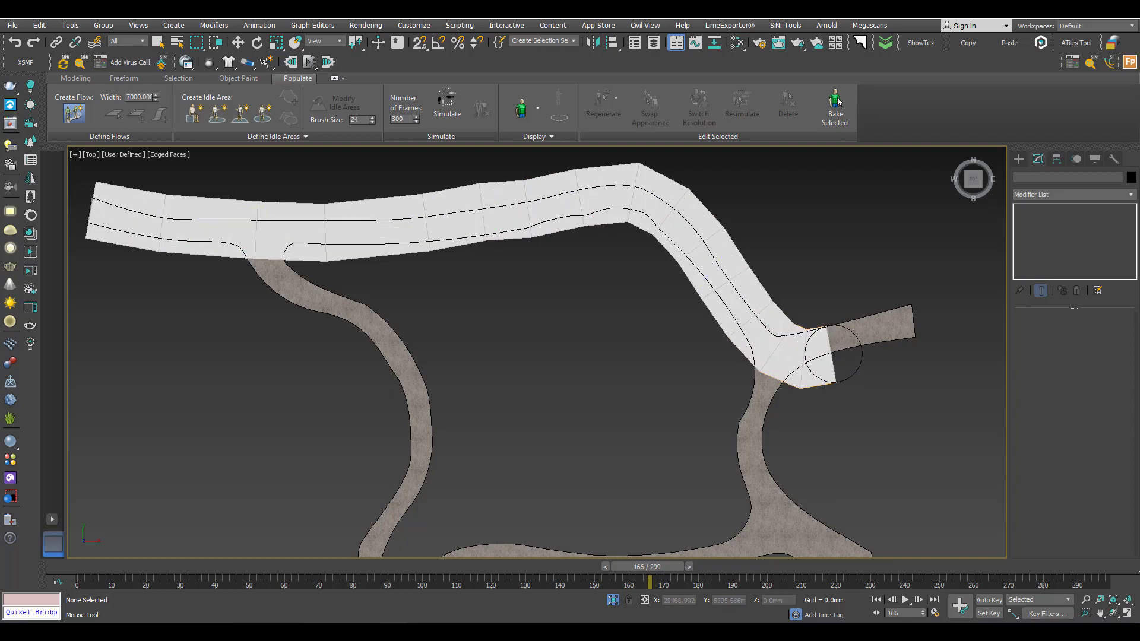
click(857, 340)
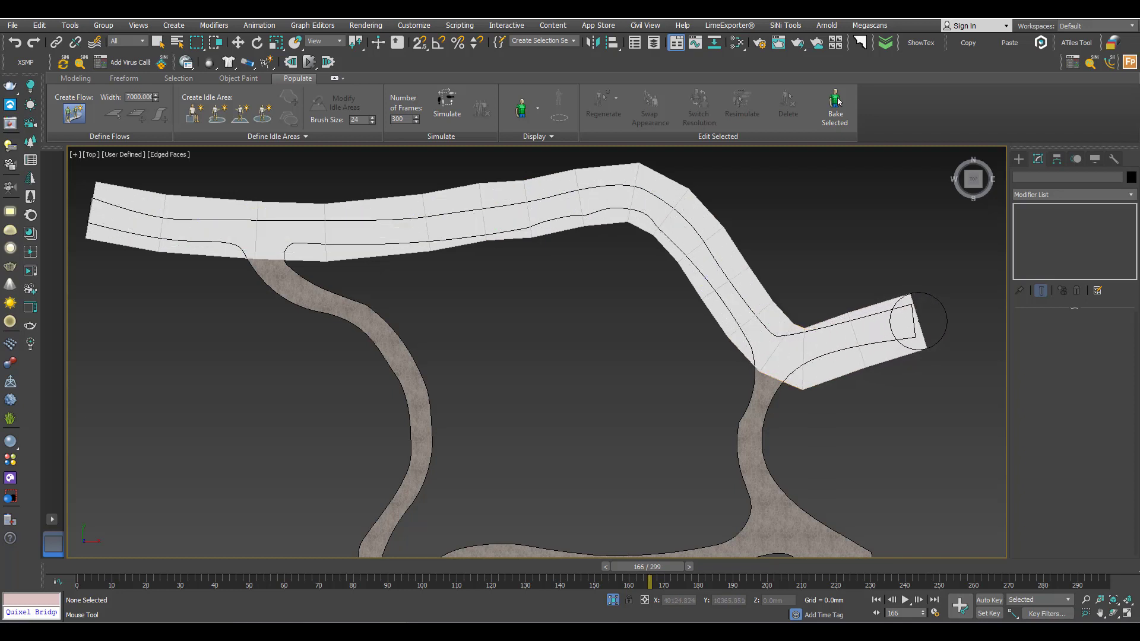
middle_drag(915, 318, 824, 322)
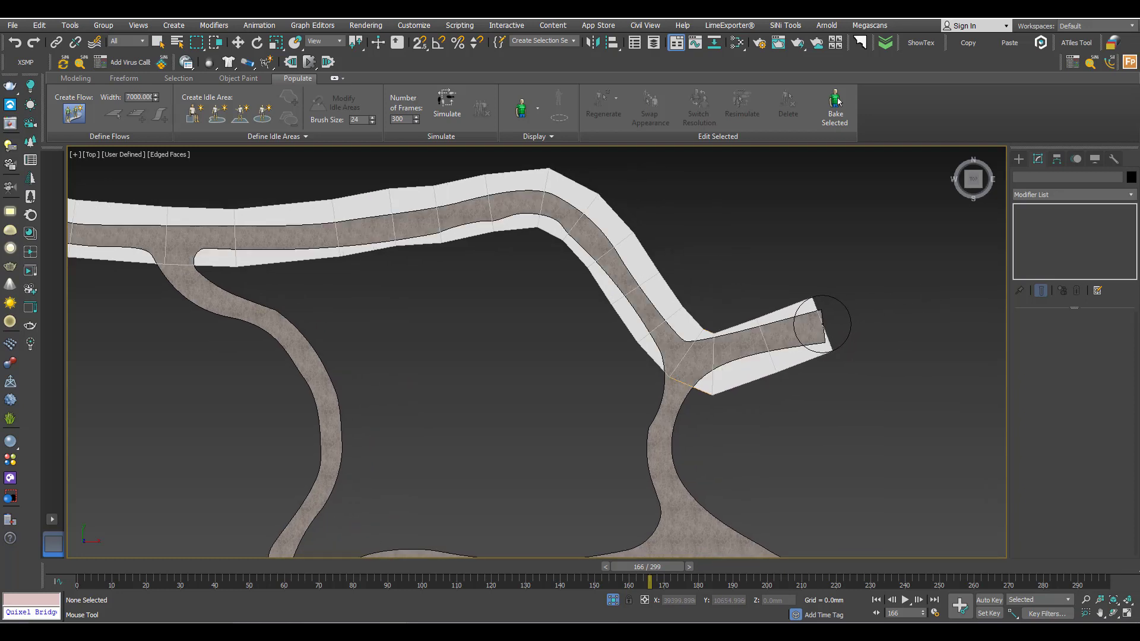
right_click(838, 325)
- Create a second flow from the east junction down the eastern walkway to its southeast end
scroll(684, 387, up, 2)
middle_drag(684, 387, 624, 301)
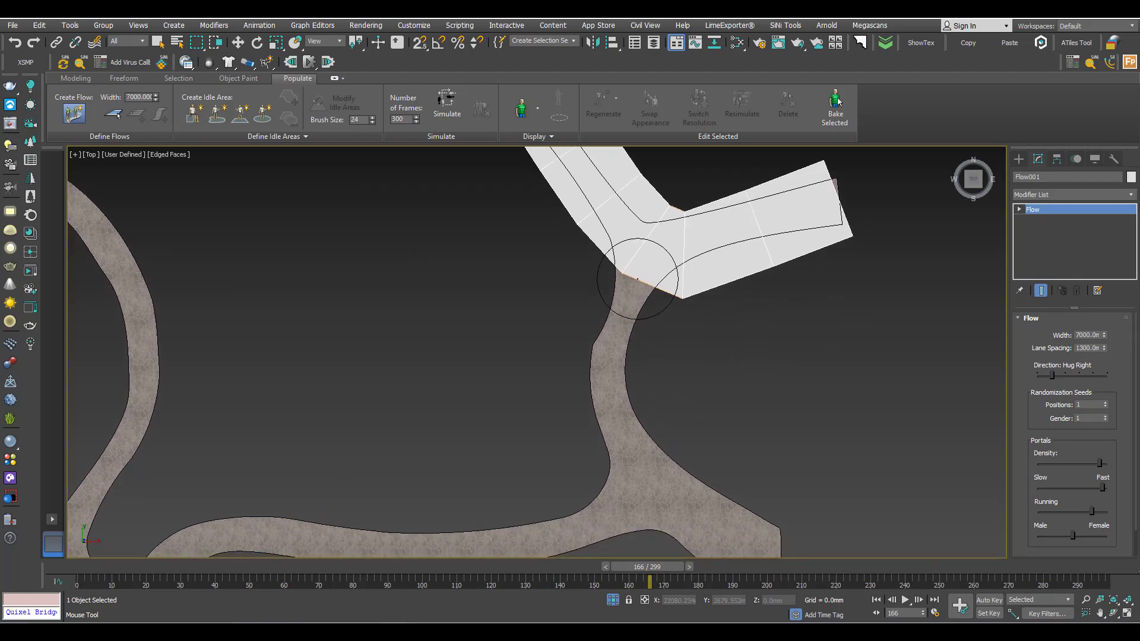
click(639, 279)
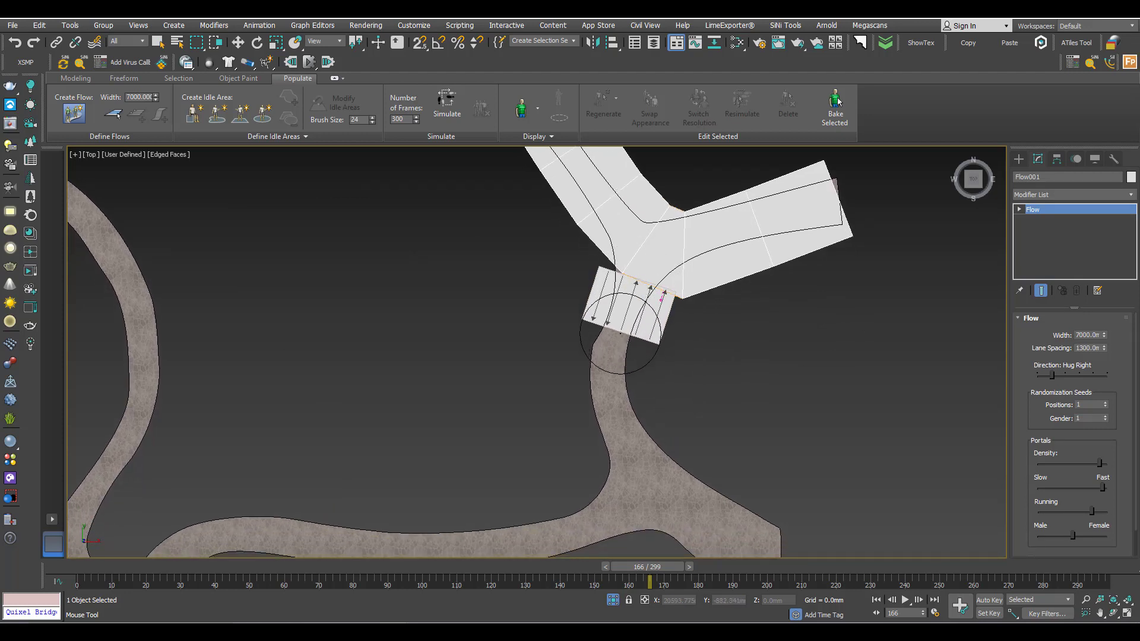
click(615, 349)
click(617, 396)
click(639, 448)
middle_drag(671, 503, 607, 379)
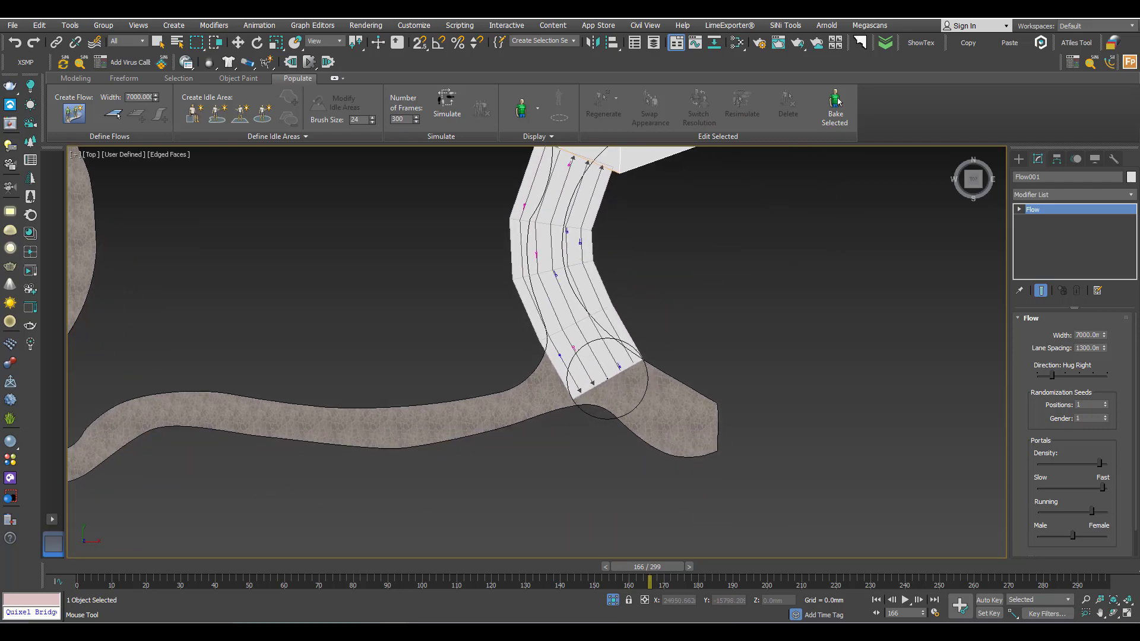
click(610, 377)
click(669, 417)
click(725, 442)
right_click(792, 500)
- Create a flow along the lower walkway, from the southeast junction to its west end
middle_drag(572, 267, 617, 322)
scroll(617, 323, down, 3)
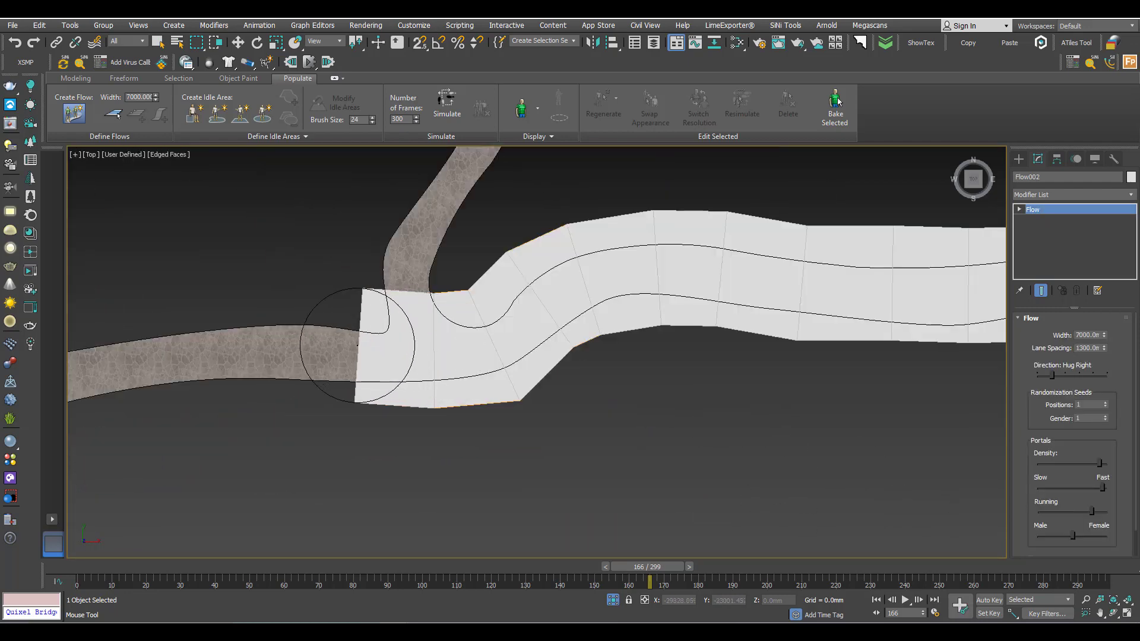
click(357, 346)
middle_drag(245, 343, 547, 297)
click(505, 301)
click(315, 336)
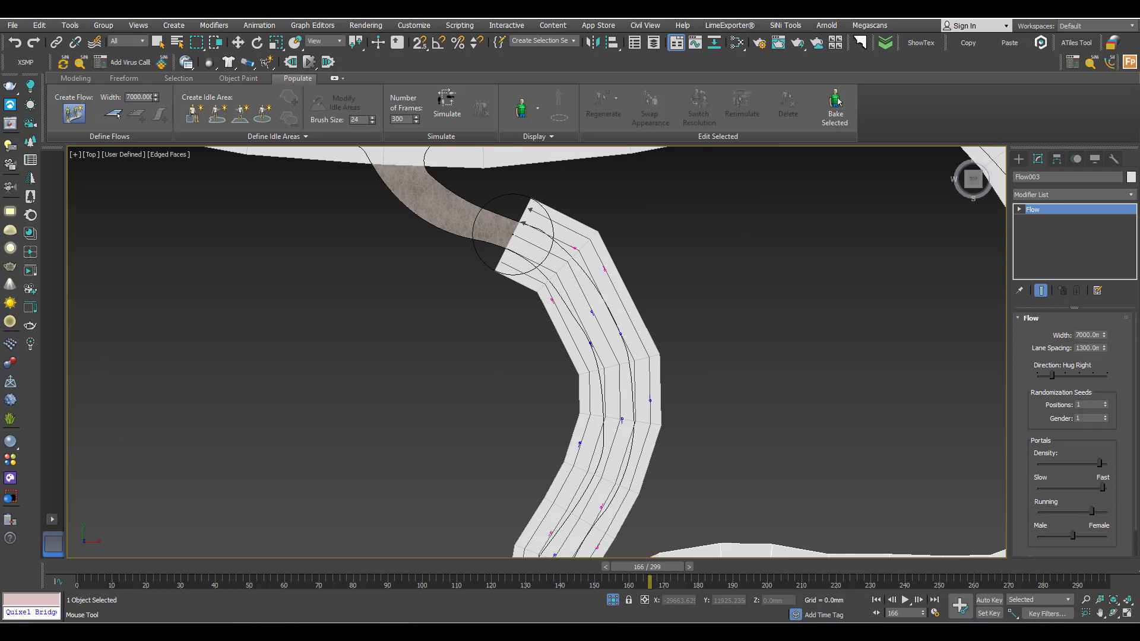
- Extend the flow on the winding western connector up to the upper walkway and finish it
click(526, 238)
click(472, 219)
click(429, 207)
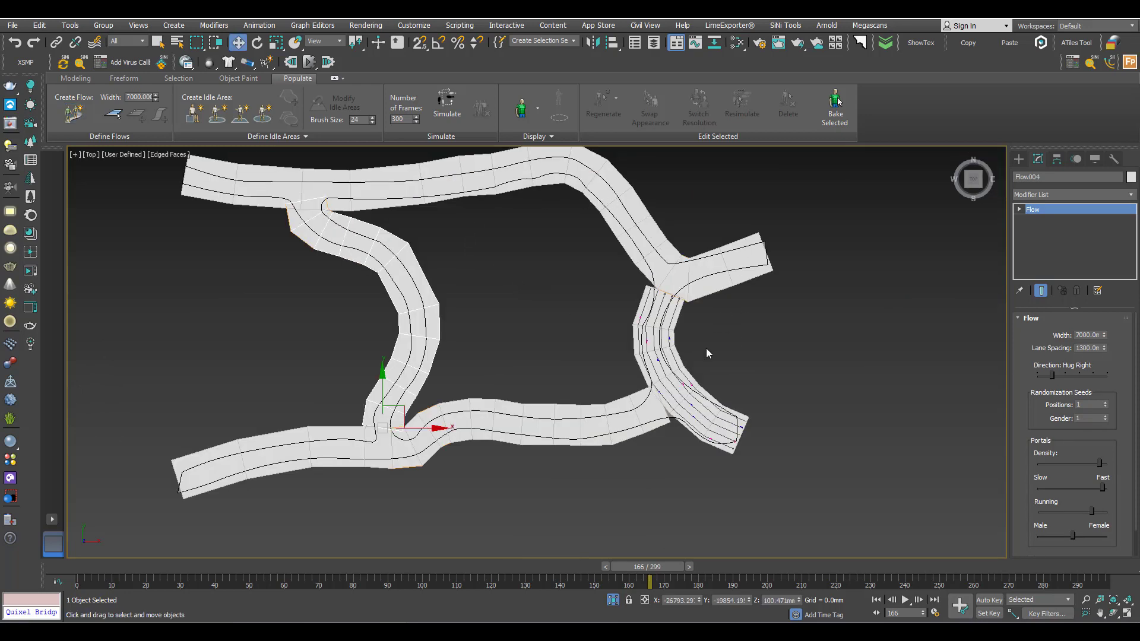
- Narrow the western connector flow to a width of 2520 mm
middle_drag(619, 376, 560, 390)
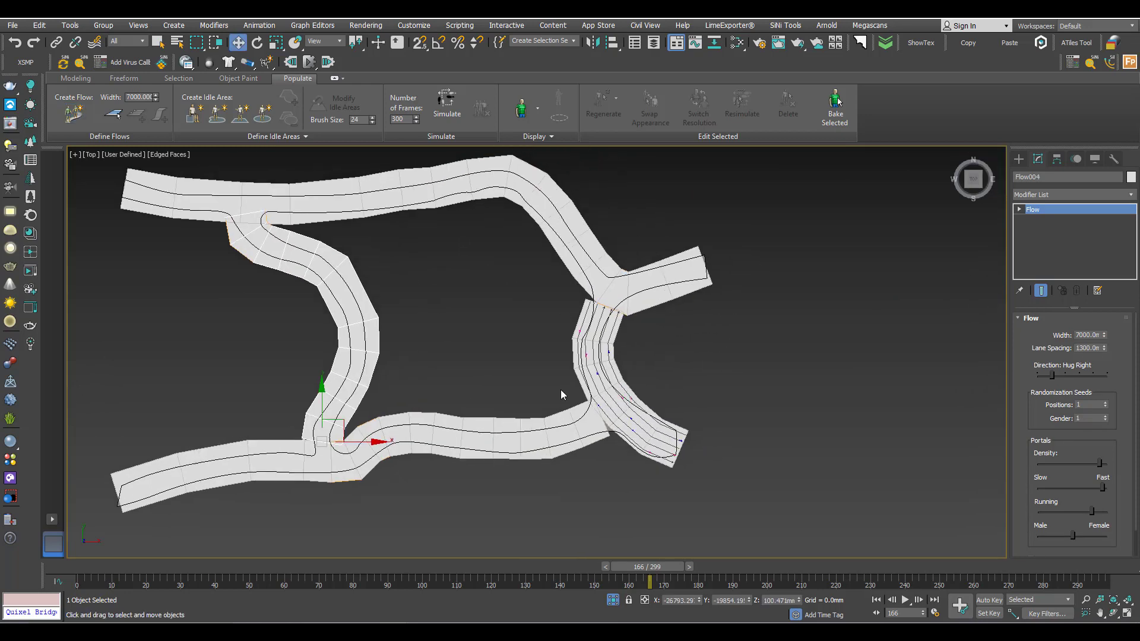
scroll(565, 390, up, 3)
middle_drag(332, 268, 514, 320)
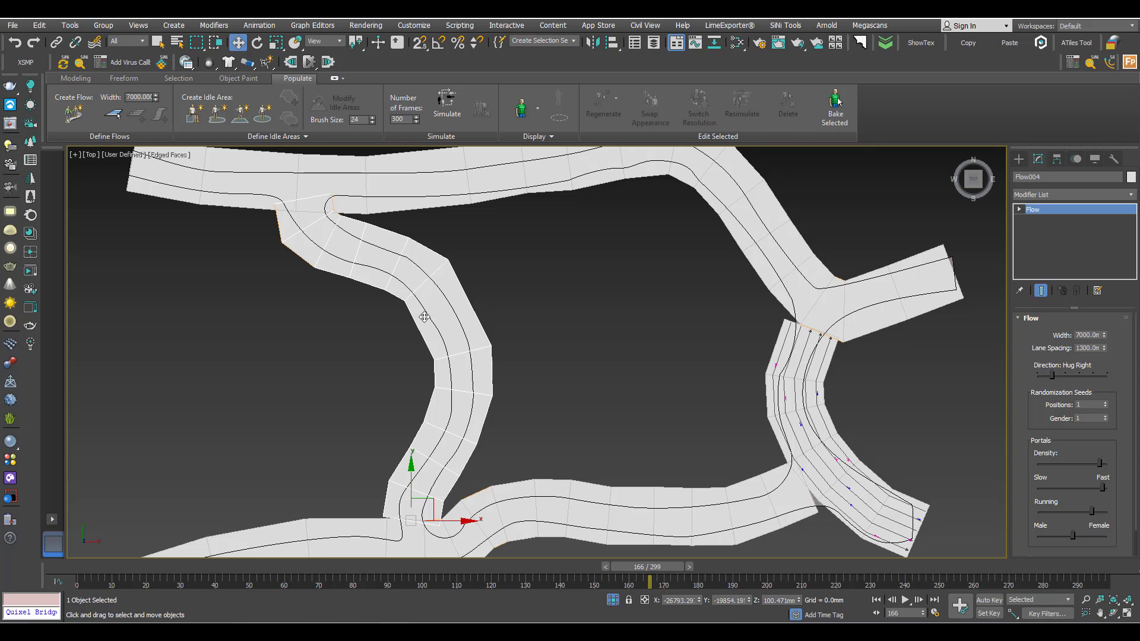
click(525, 302)
click(456, 299)
drag(1104, 339, 1121, 373)
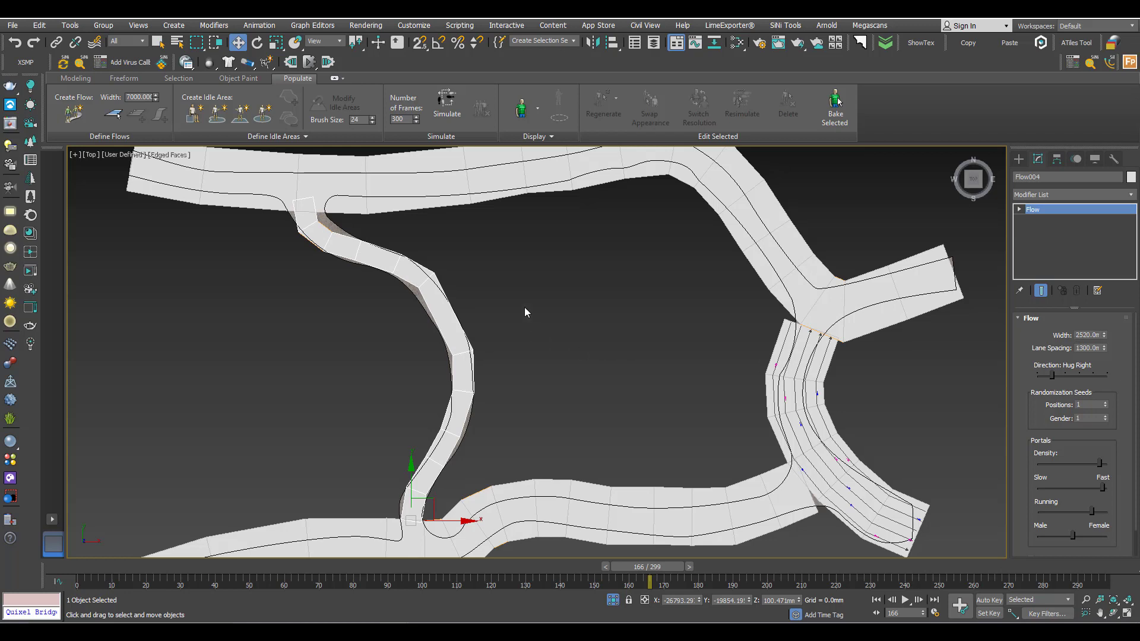
- Edit the connector flow's points around the bend so the strip follows the walkway's curve
scroll(522, 308, down, 4)
middle_drag(516, 306, 636, 302)
scroll(635, 302, up, 6)
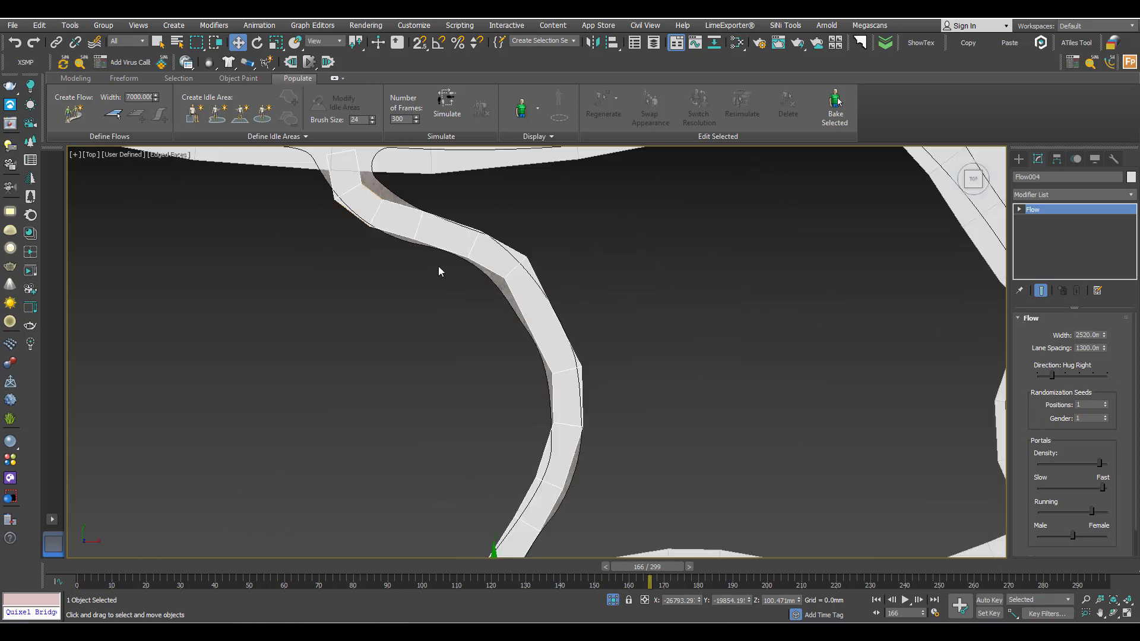
scroll(522, 267, up, 4)
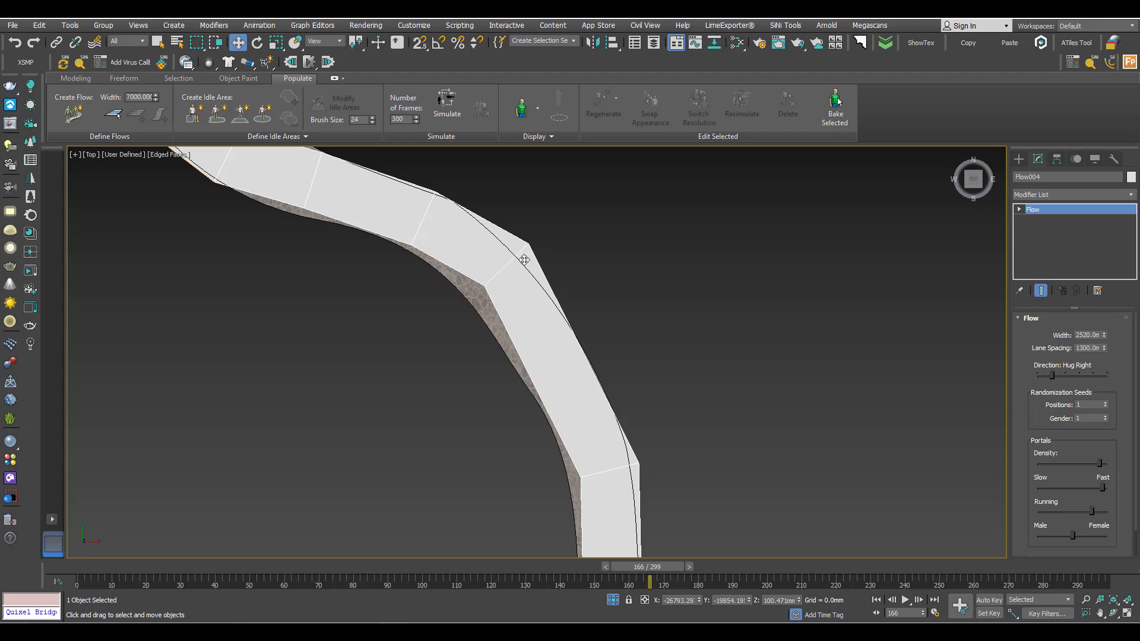
click(113, 113)
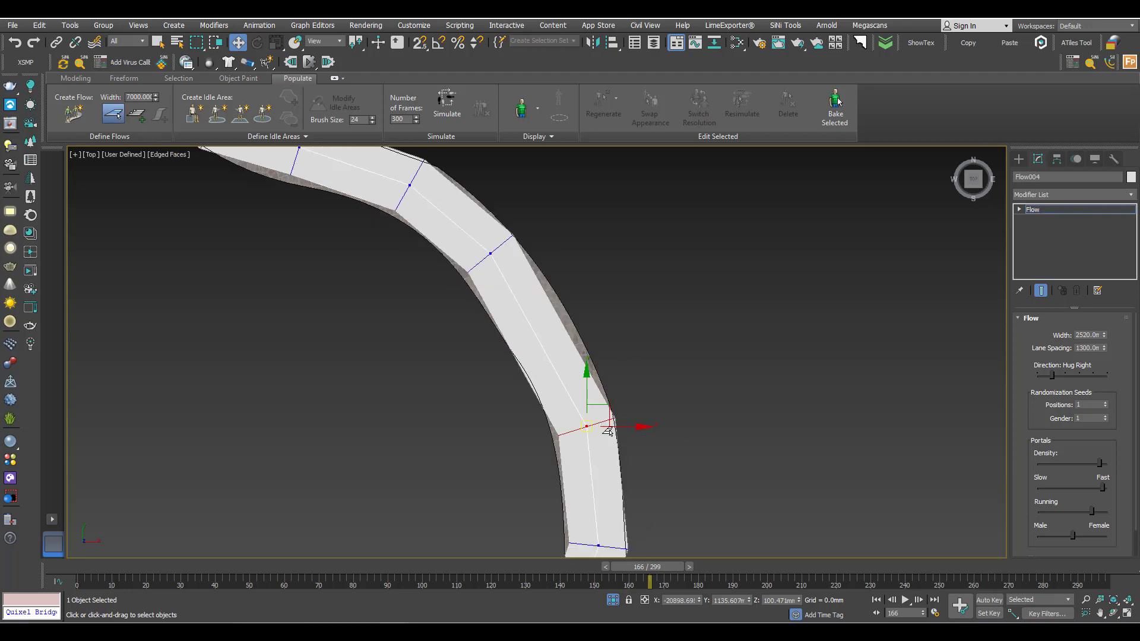
drag(594, 425, 588, 412)
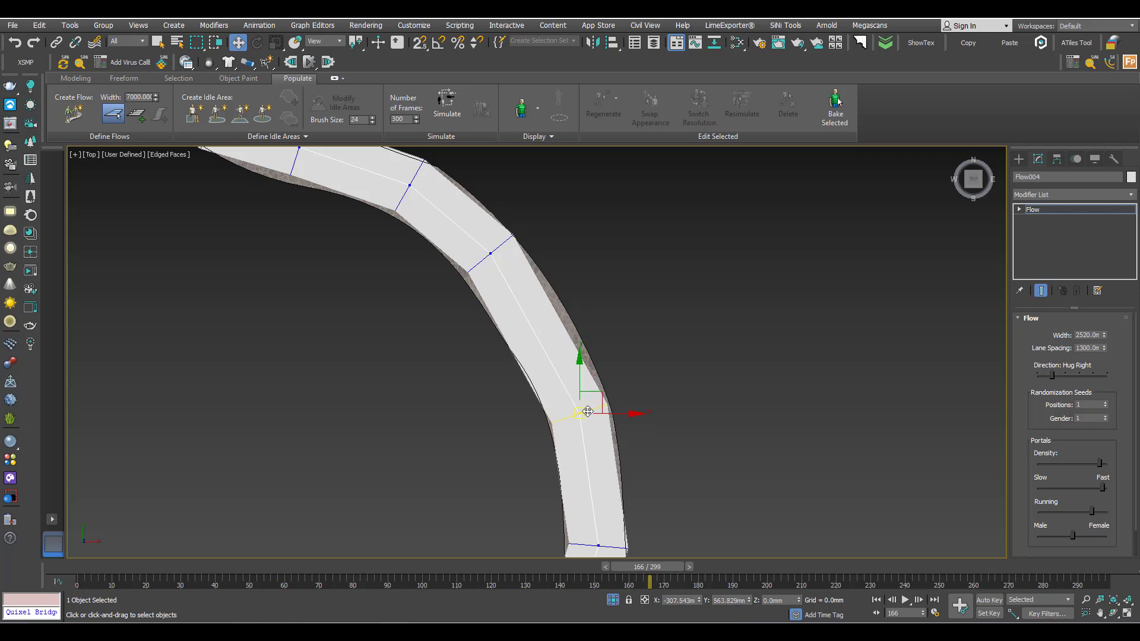
drag(498, 248, 504, 255)
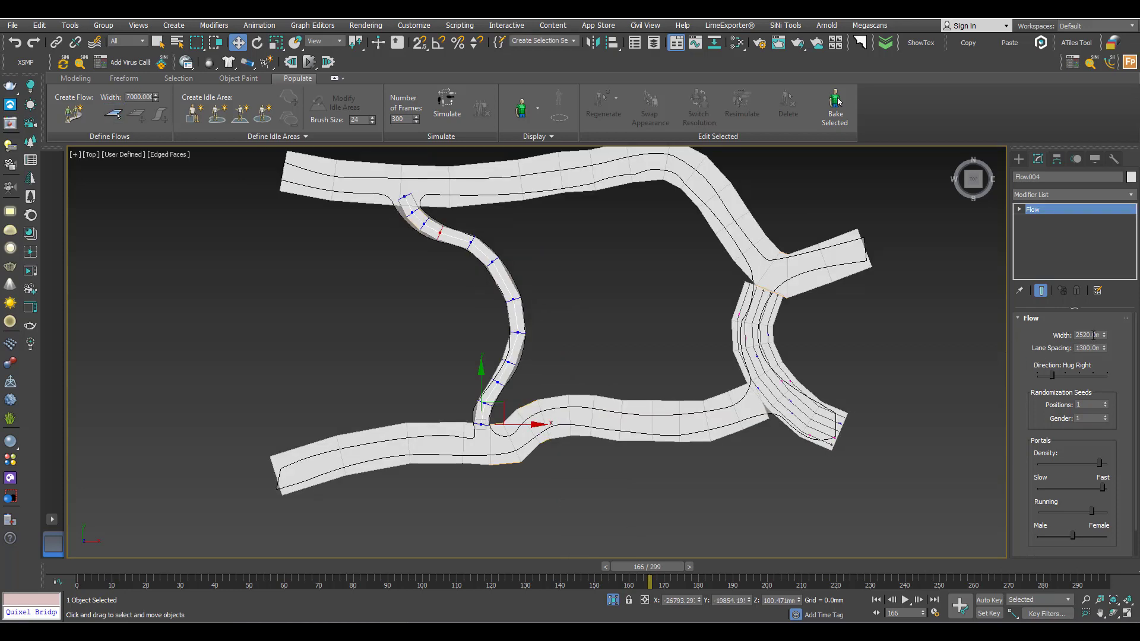
- Apply the connector's 2520 mm width to the other walkway flows and to the flow creation width
double_click(1090, 335)
click(1085, 335)
click(690, 438)
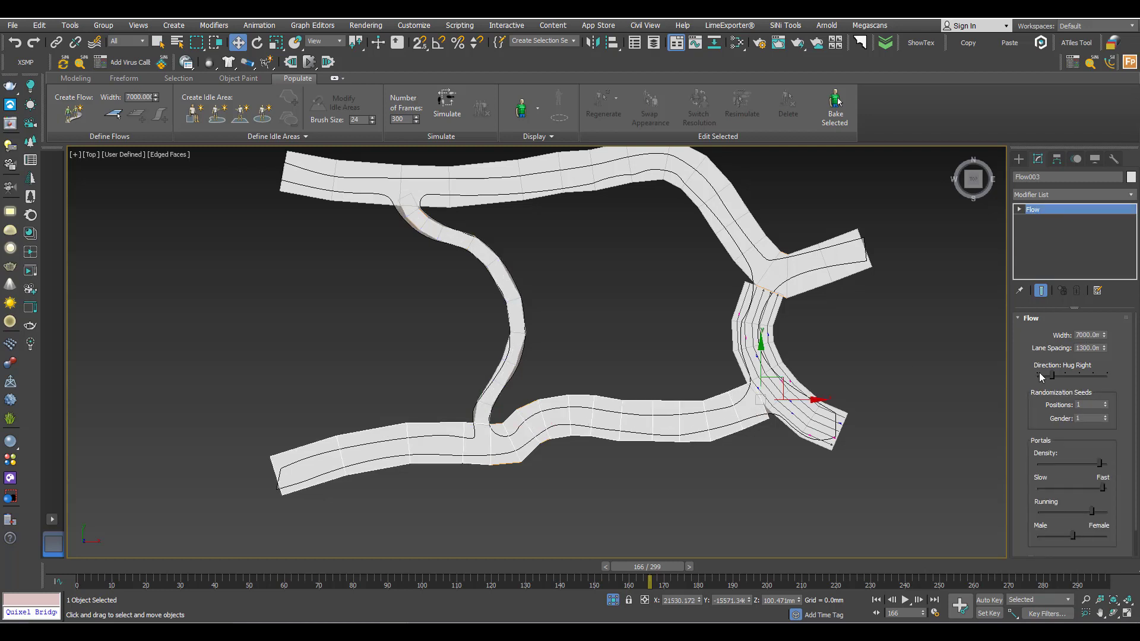
click(1090, 335)
key(Return)
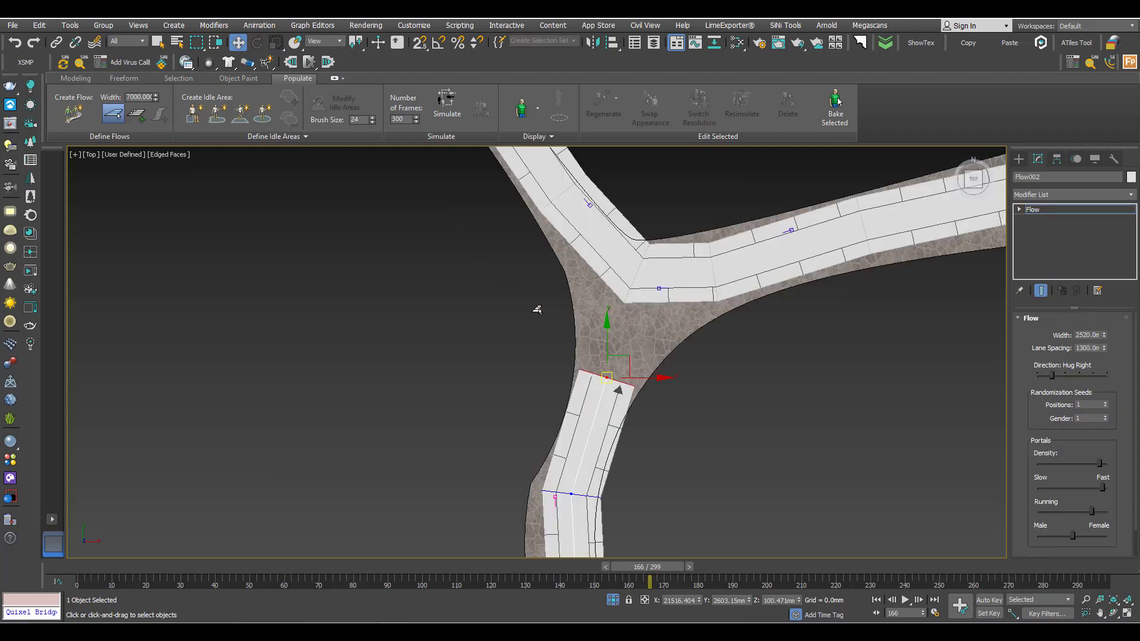
click(143, 119)
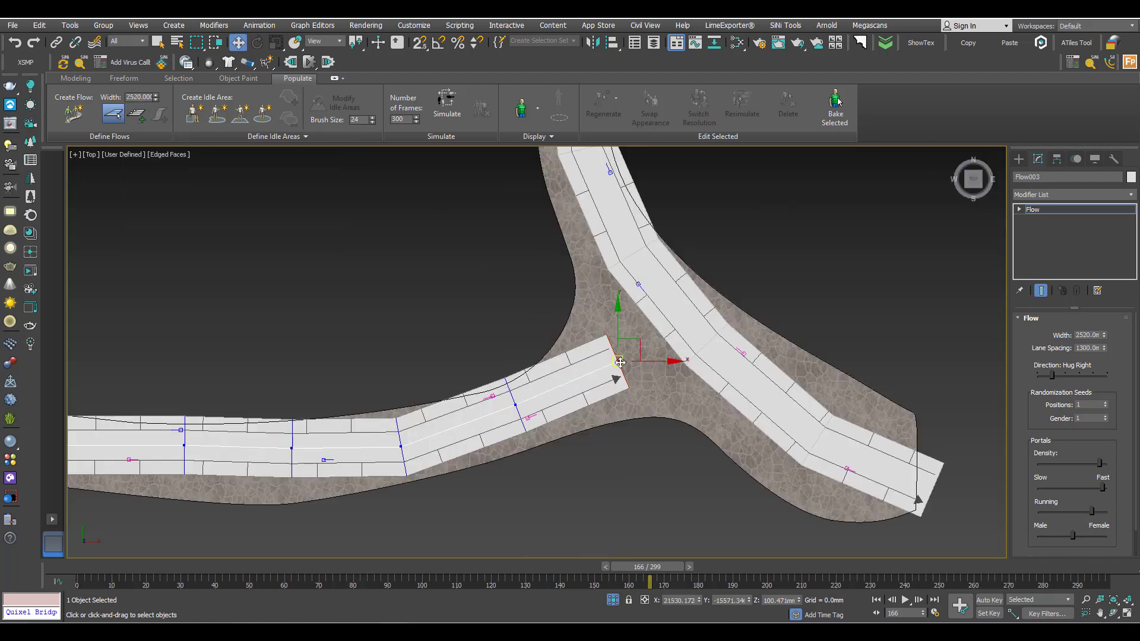
- Move the lower flow's east end point toward the eastern flow and shift a middle point southward to follow the walkway
drag(641, 343, 685, 329)
scroll(685, 330, down, 4)
middle_drag(684, 329, 798, 338)
scroll(553, 397, up, 4)
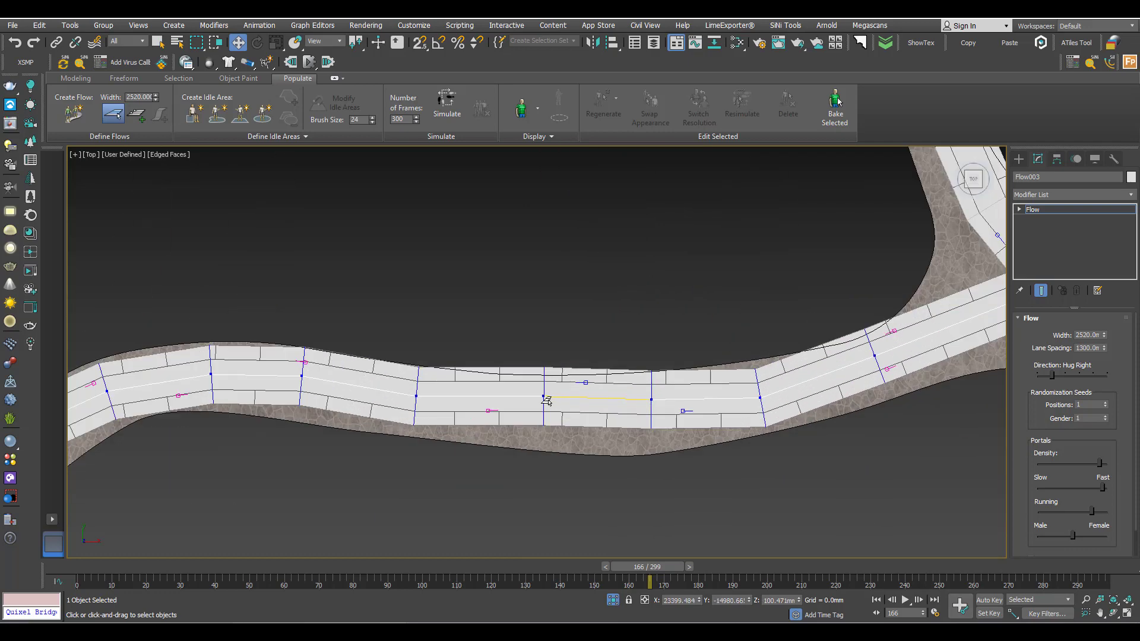
click(543, 395)
drag(542, 368, 542, 385)
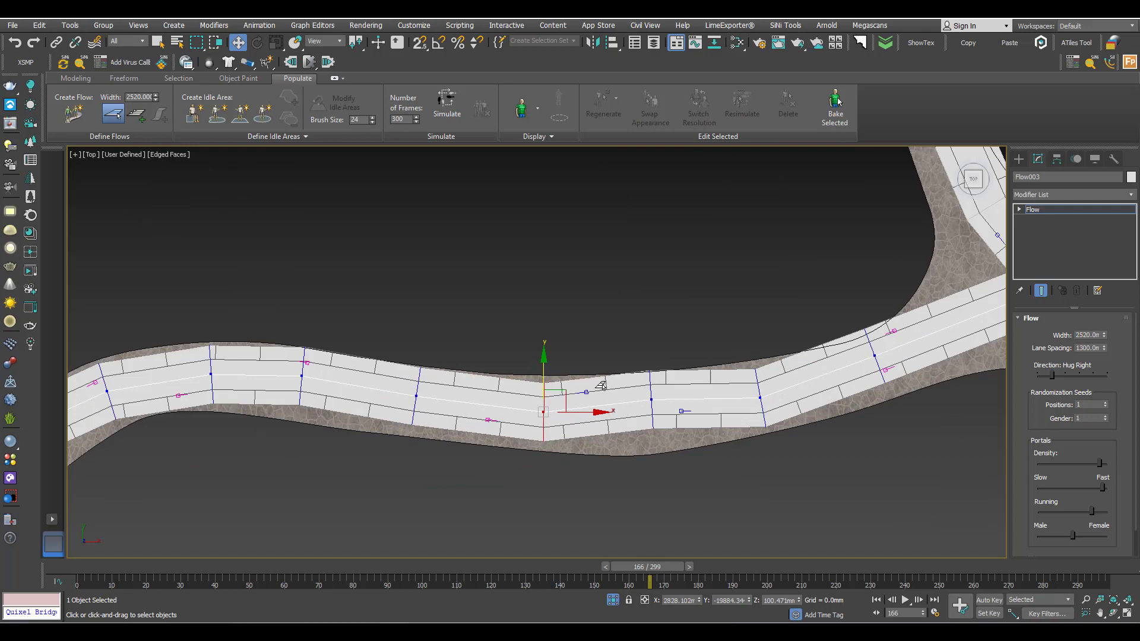
- Nudge the lower flow's next point east of the shifted one slightly southward to follow the walkway
click(651, 399)
drag(650, 362, 651, 374)
scroll(674, 338, down, 5)
- Set the upper flow's direction to Weave Right, reduce its portal density and speed, and adjust its running amount
mouse_move(674, 339)
middle_down()
mouse_move(659, 348)
mouse_move(670, 334)
middle_up()
scroll(474, 385, down, 7)
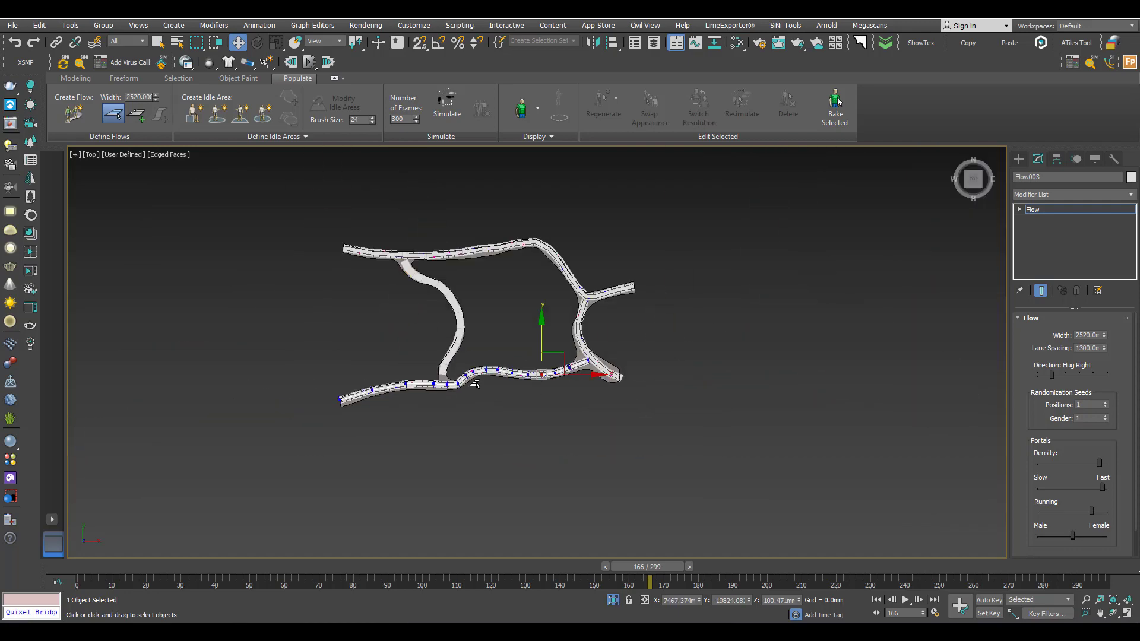
scroll(480, 312, up, 4)
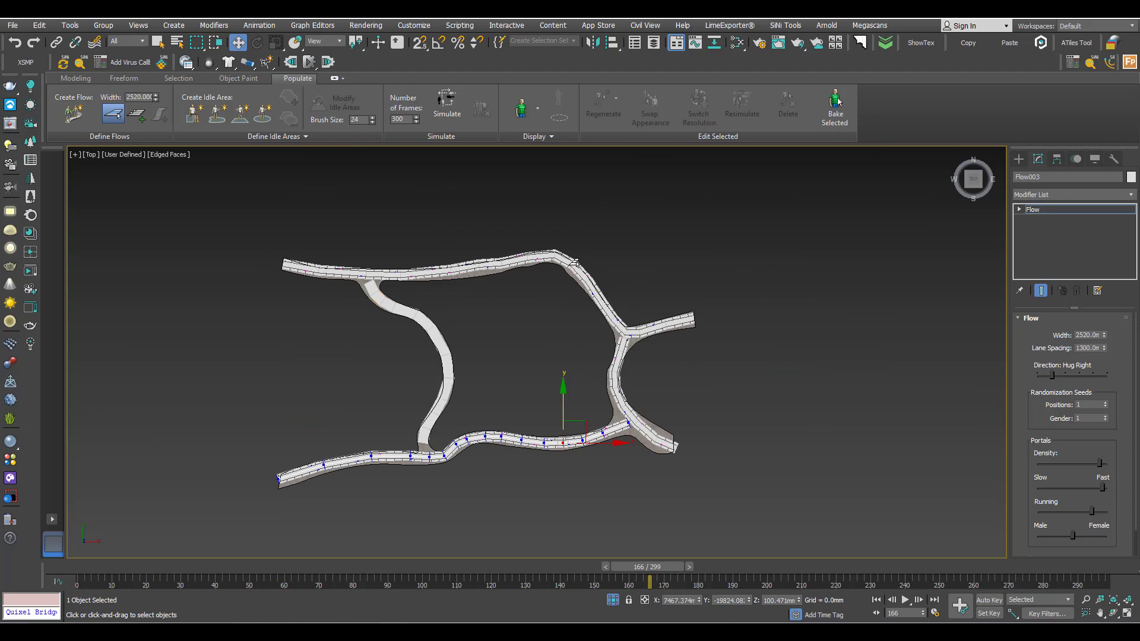
scroll(571, 260, up, 5)
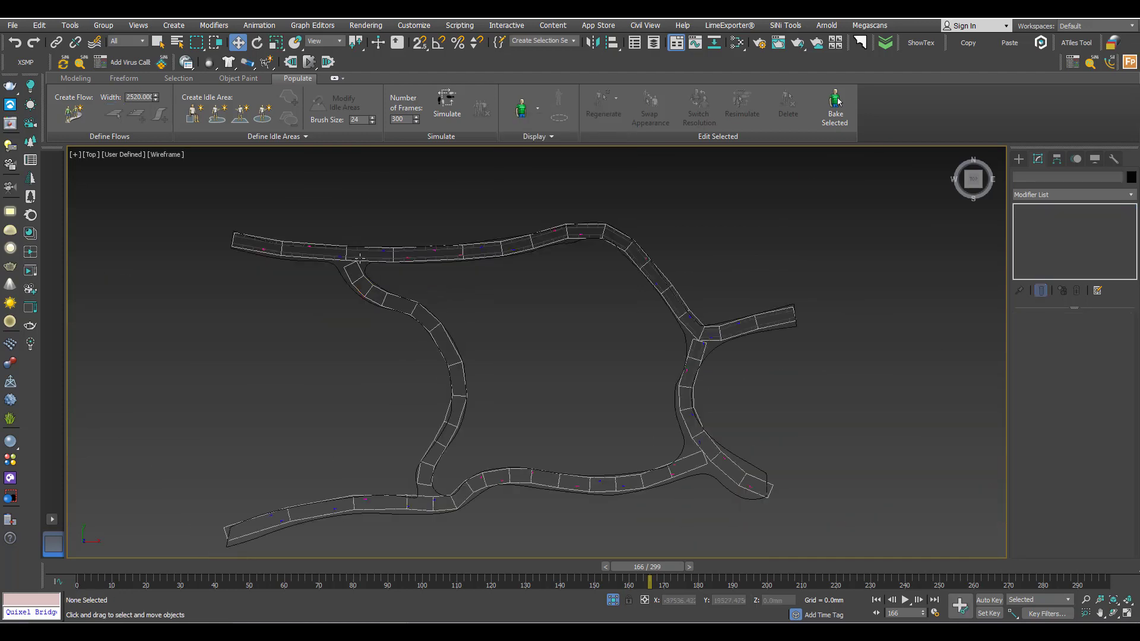
scroll(693, 359, up, 5)
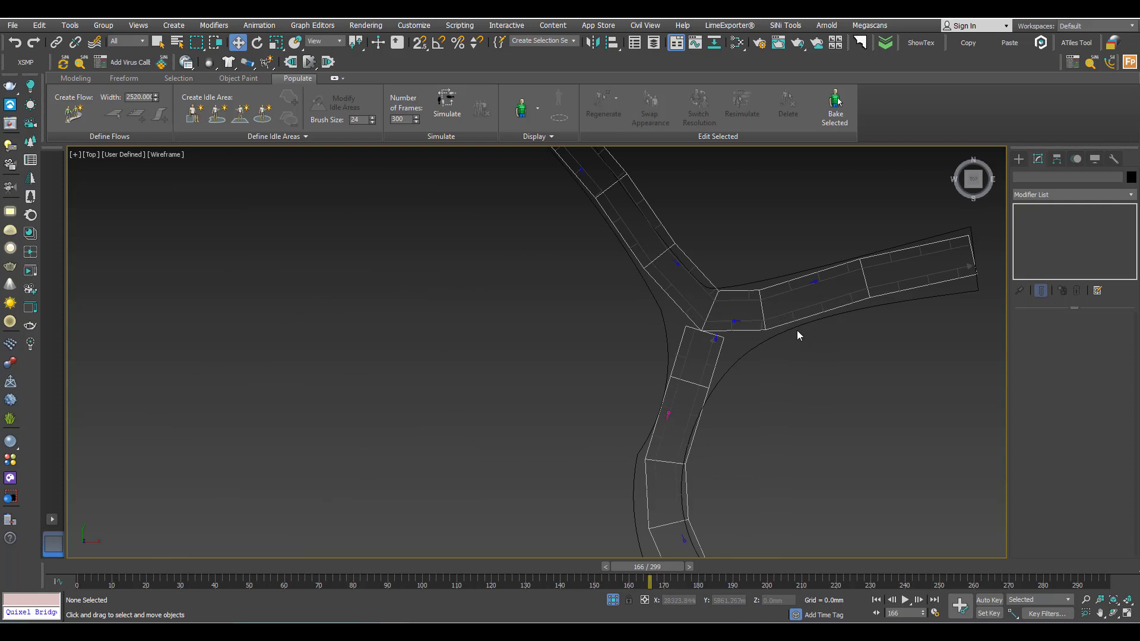
scroll(797, 330, down, 3)
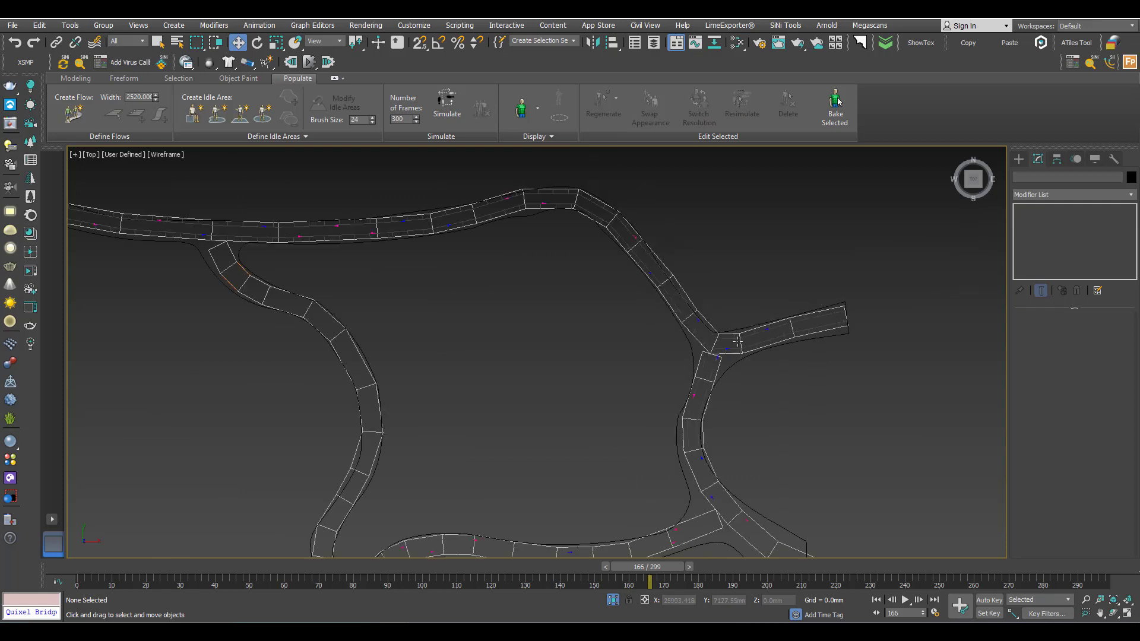
click(530, 183)
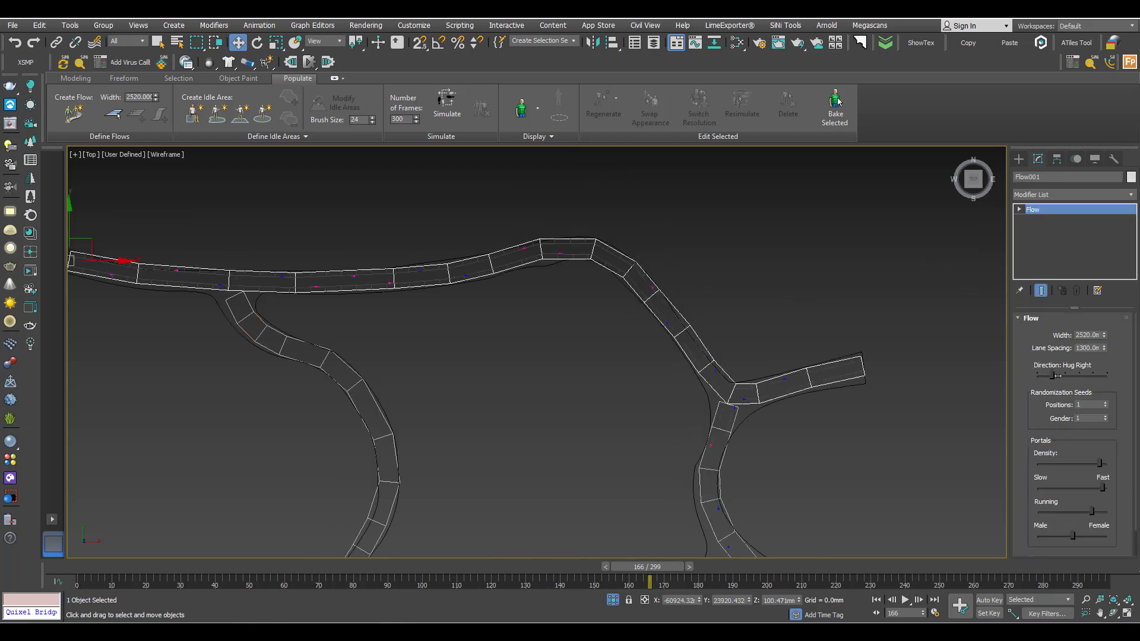
drag(1052, 376, 1067, 376)
mouse_move(1075, 465)
mouse_down()
mouse_move(1060, 465)
mouse_move(1083, 466)
mouse_up()
click(1068, 490)
scroll(1080, 511, down, 2)
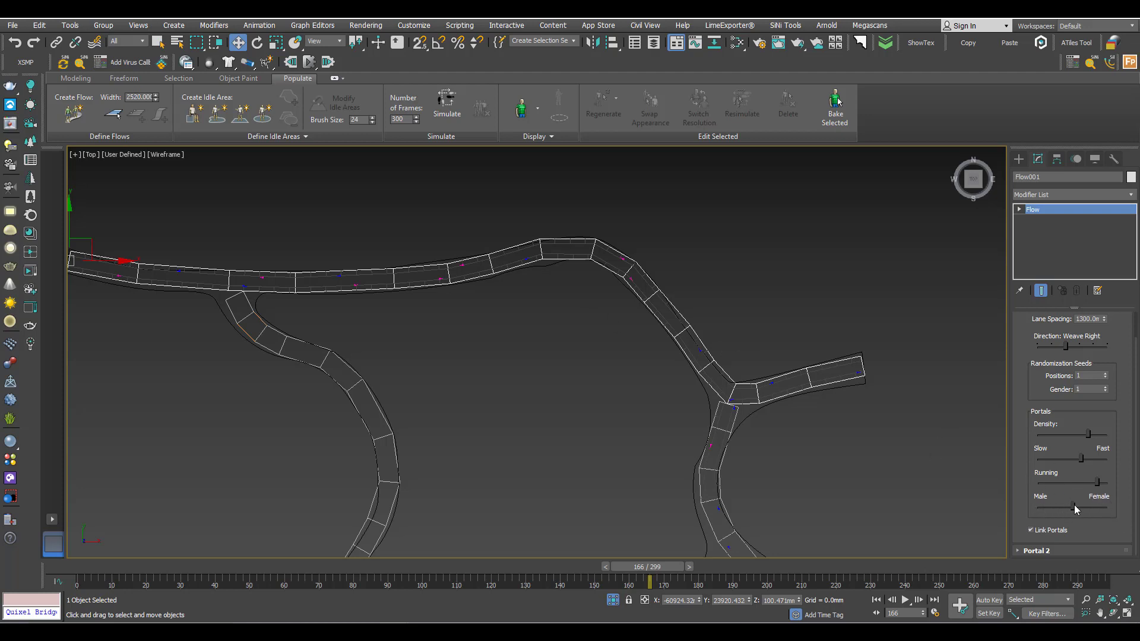
- Adjust the upper flow's gender ratio to a nearly even mix of male and female pedestrians
scroll(787, 368, up, 2)
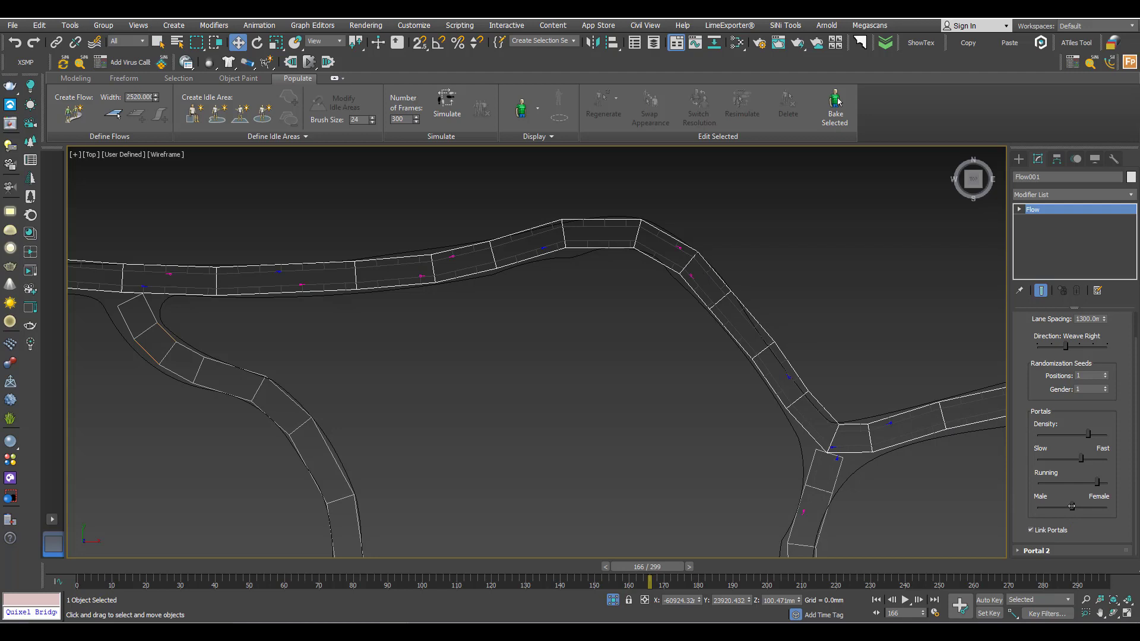
drag(1073, 510, 1033, 506)
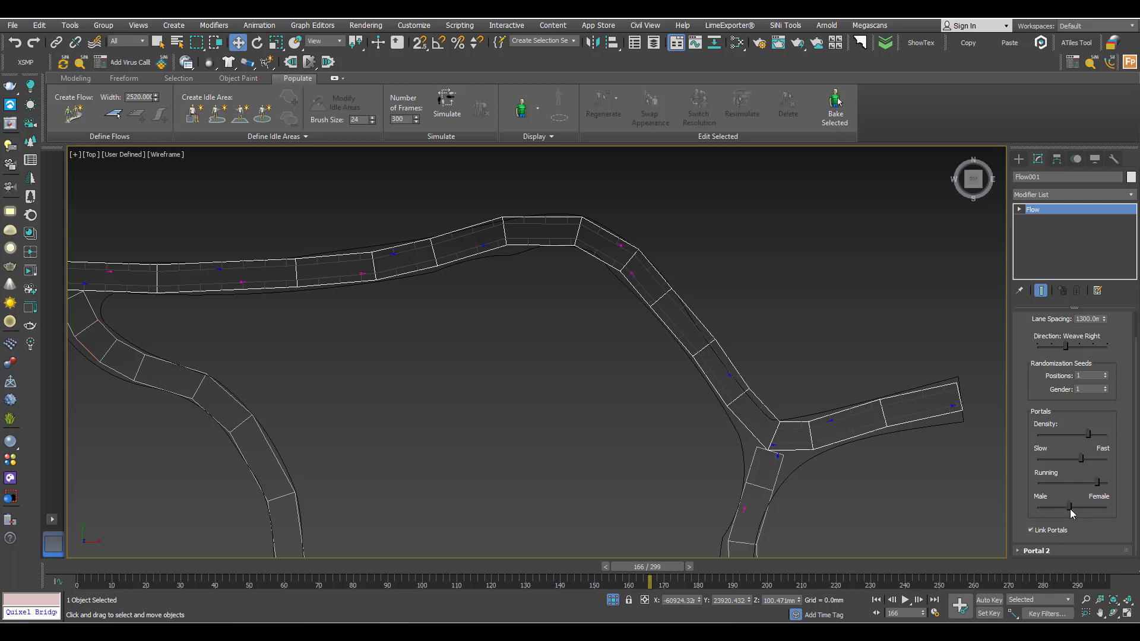
drag(1071, 509, 1089, 509)
drag(1078, 509, 1073, 507)
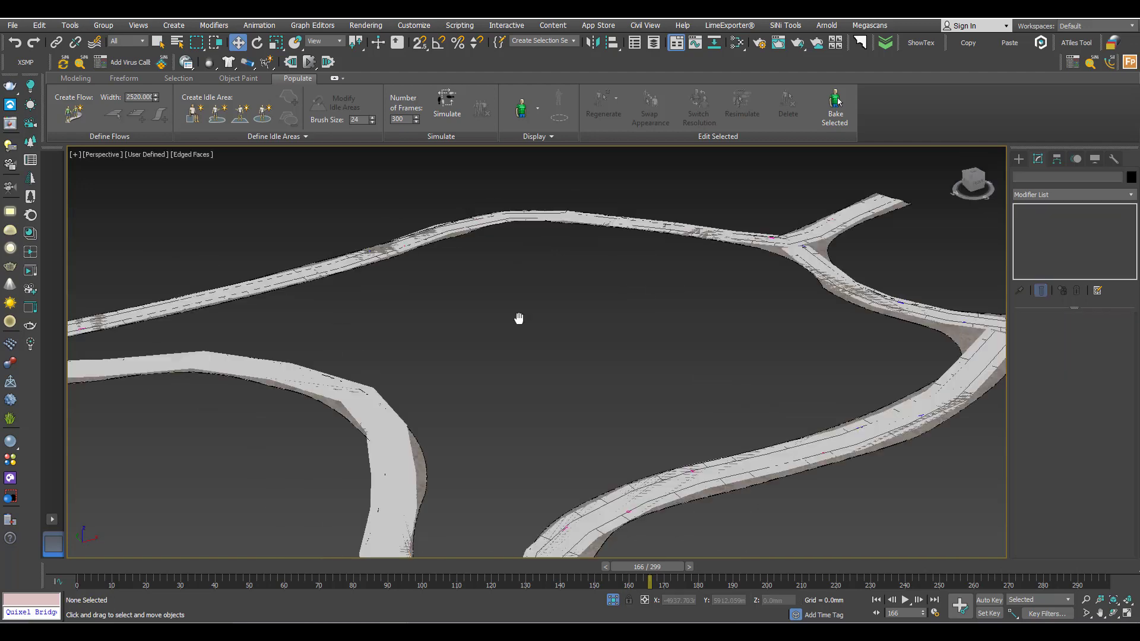
- Simulate the crowd over 300 frames and play the animation through the park camera
scroll(650, 321, down, 3)
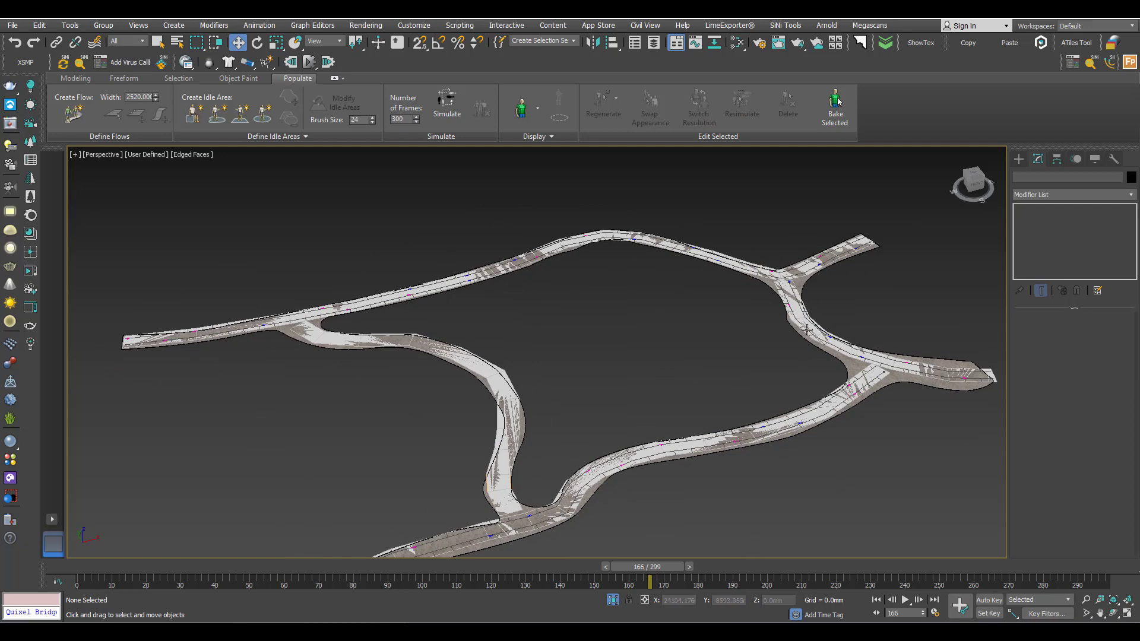
scroll(703, 315, up, 3)
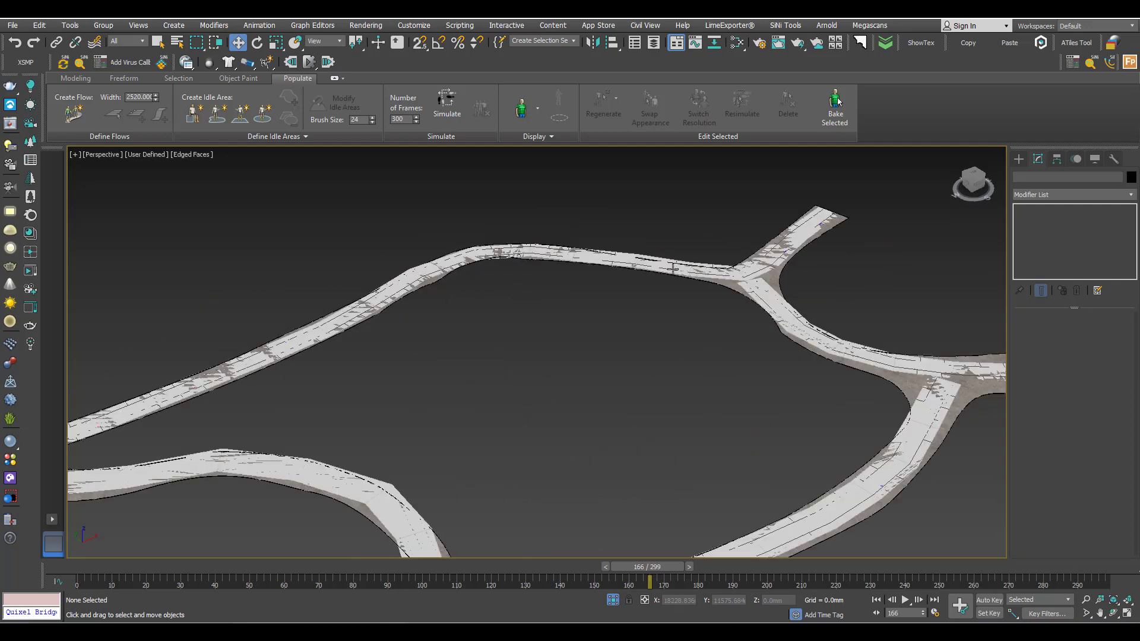
click(456, 107)
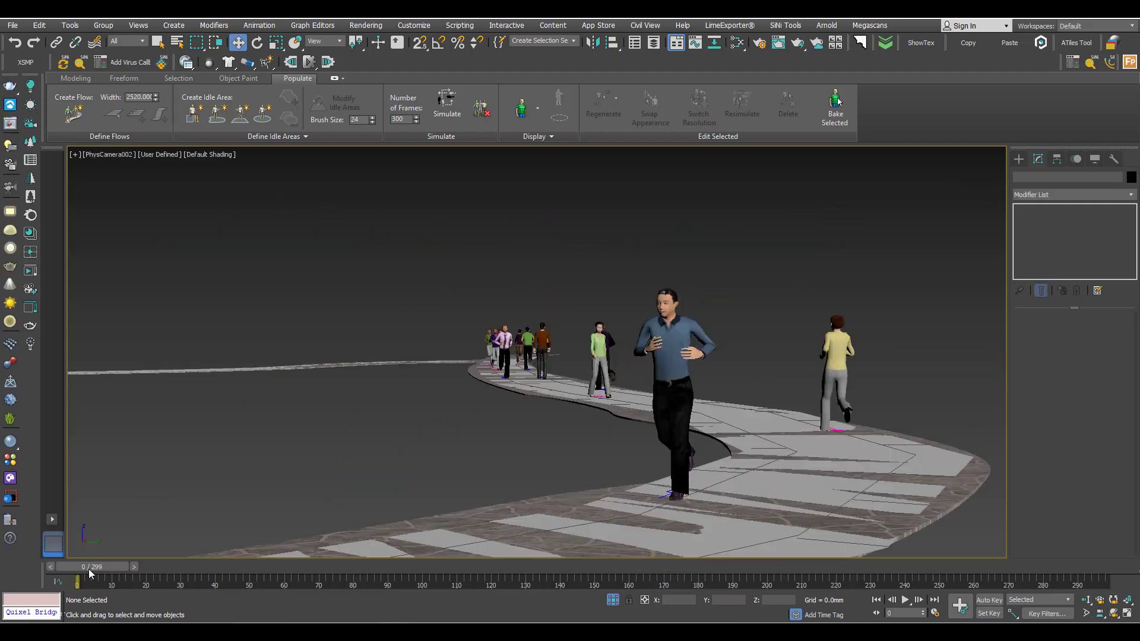
click(906, 601)
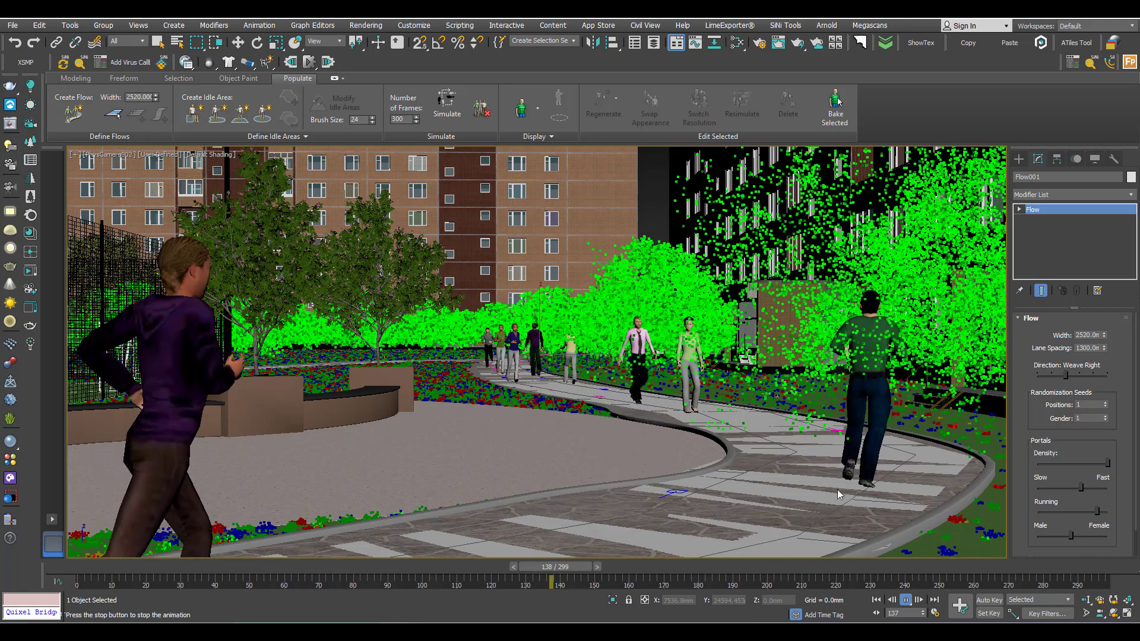
click(906, 600)
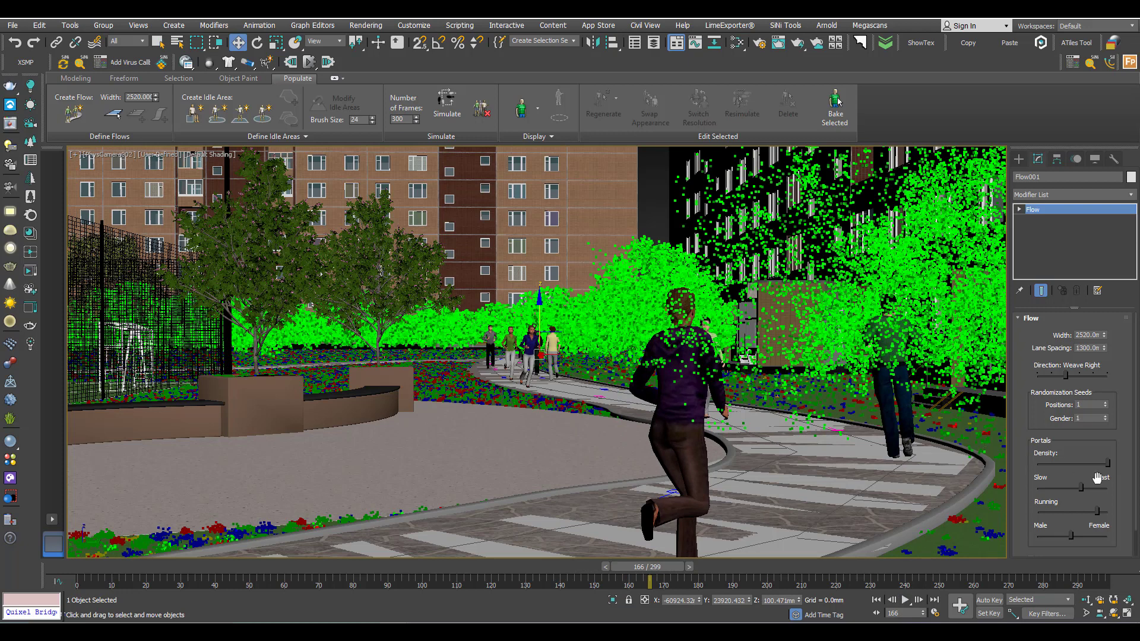
- Lower the upper flow's density, reduce its running amount to the minimum, and simulate the crowd again
drag(1091, 466, 1059, 465)
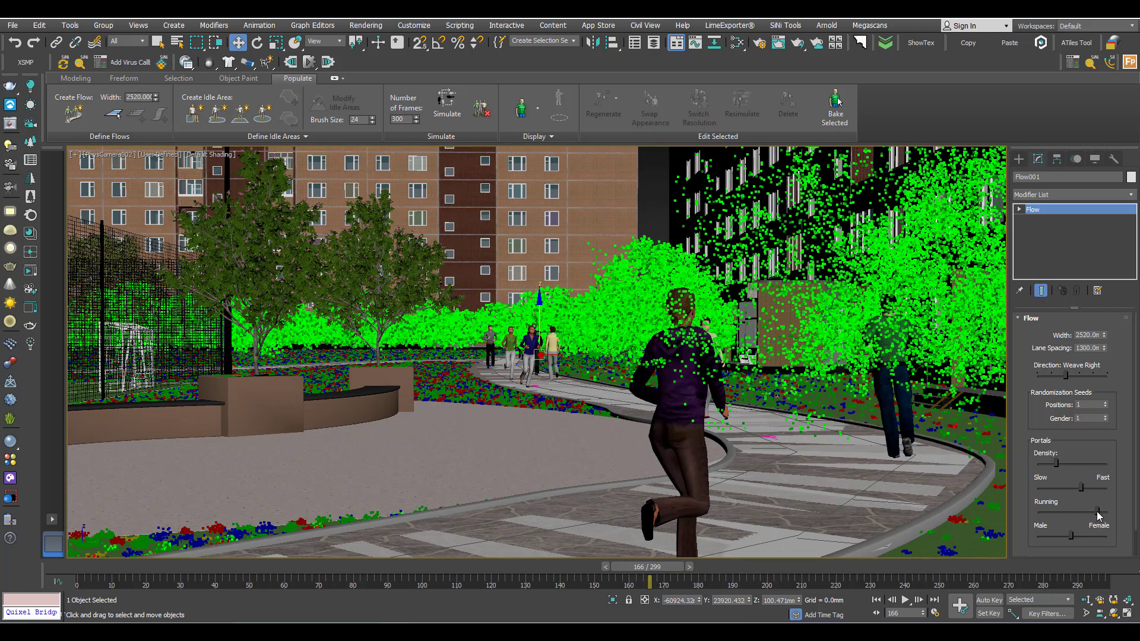
drag(1098, 513, 1037, 512)
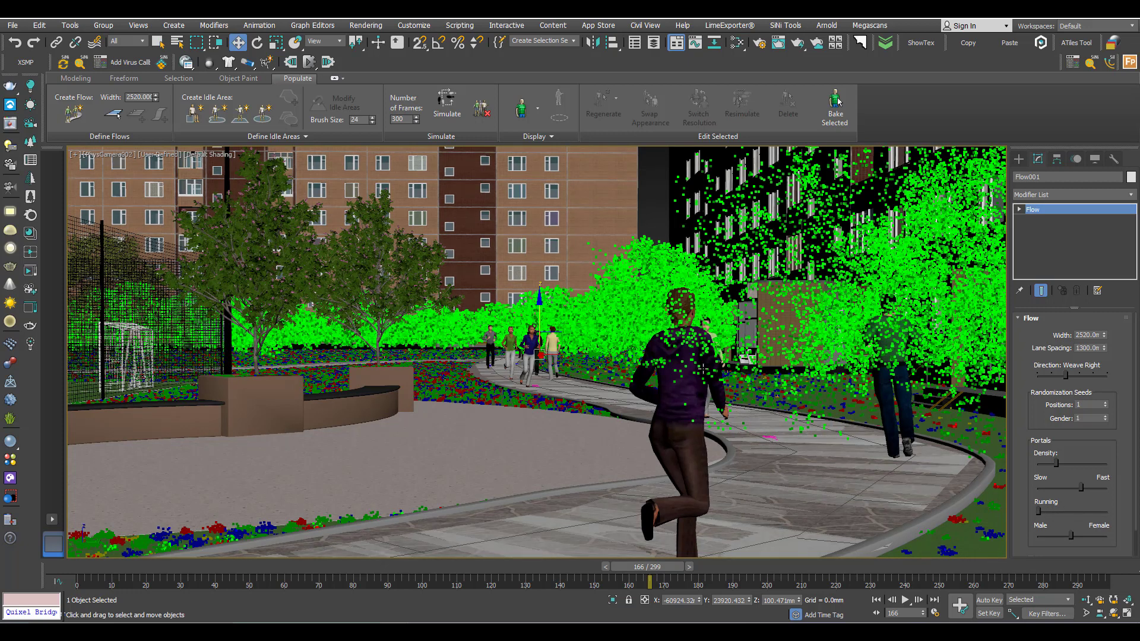
click(447, 107)
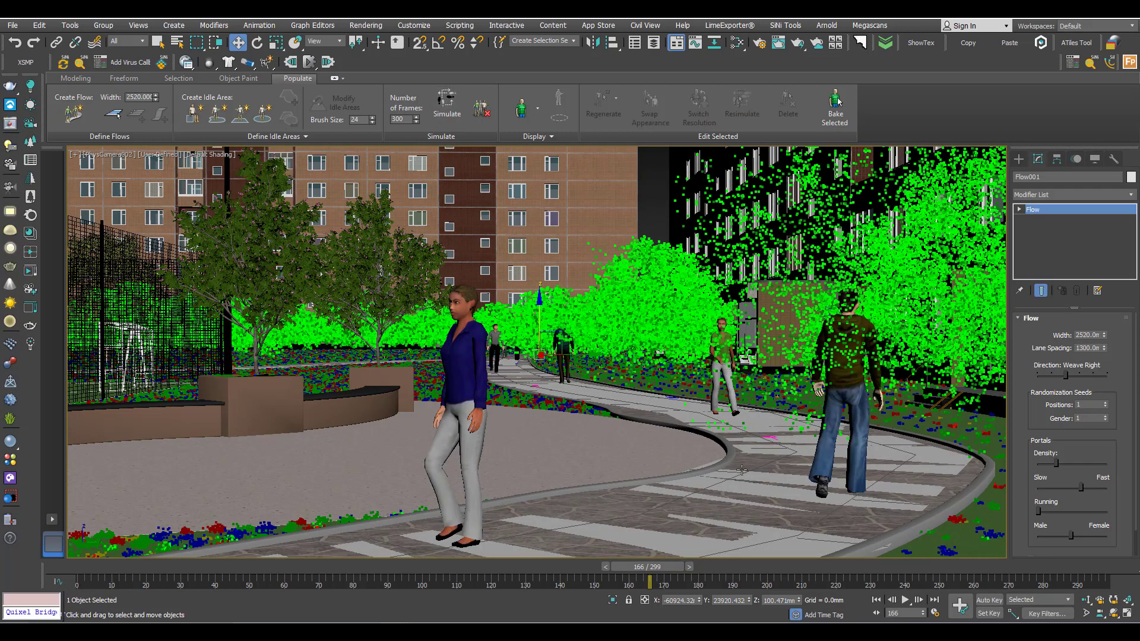
- Play the new simulation from frame 0 and examine the walking pedestrians along the path from a raised perspective
drag(659, 567, 77, 567)
click(905, 600)
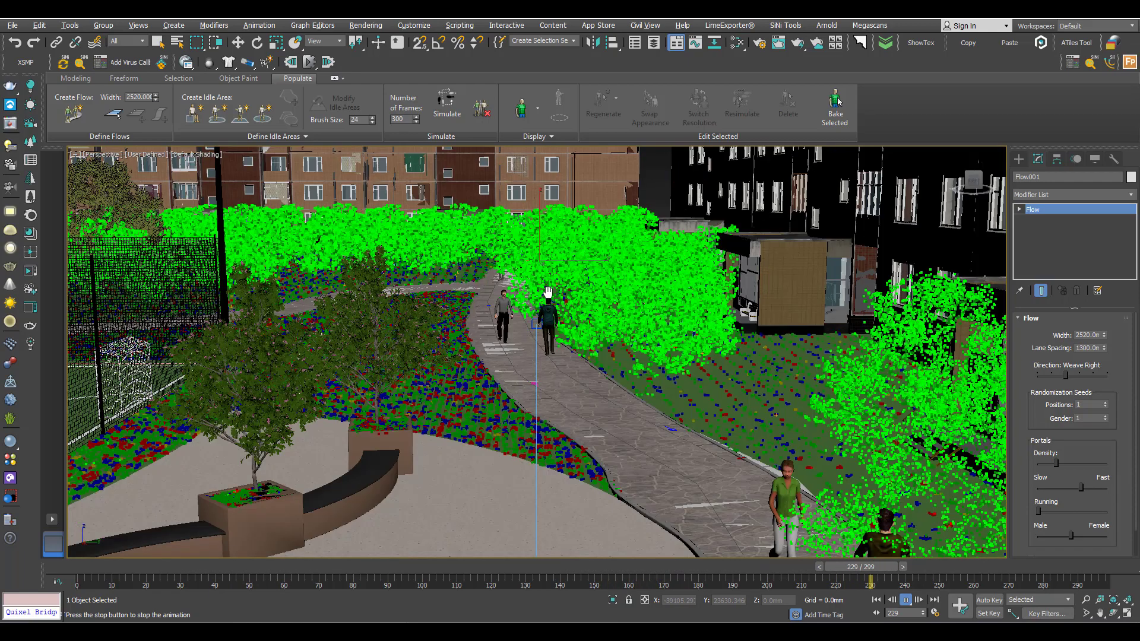
alt+middle_drag(548, 292, 665, 362)
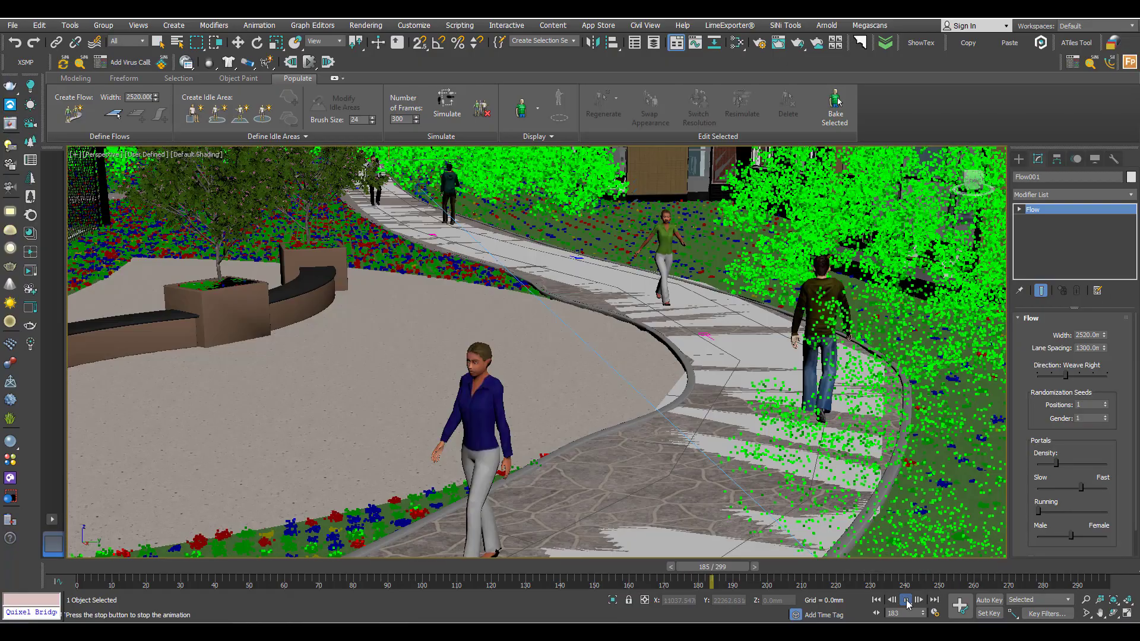
click(906, 600)
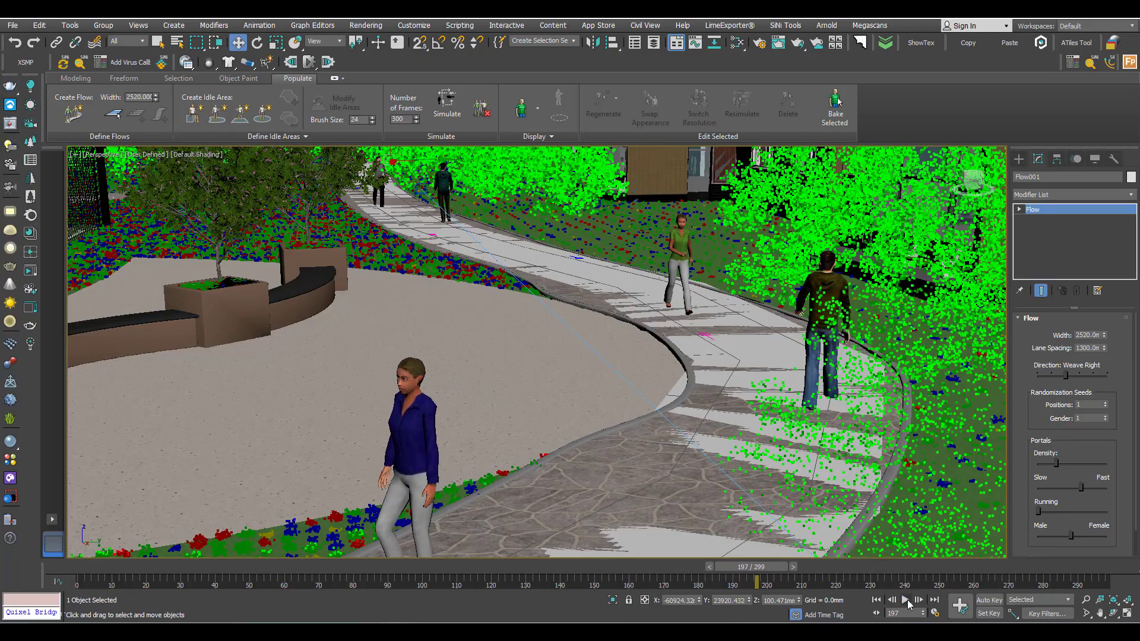
- Create a Populate seat in front of the curved bench near the tree planter
scroll(260, 330, up, 5)
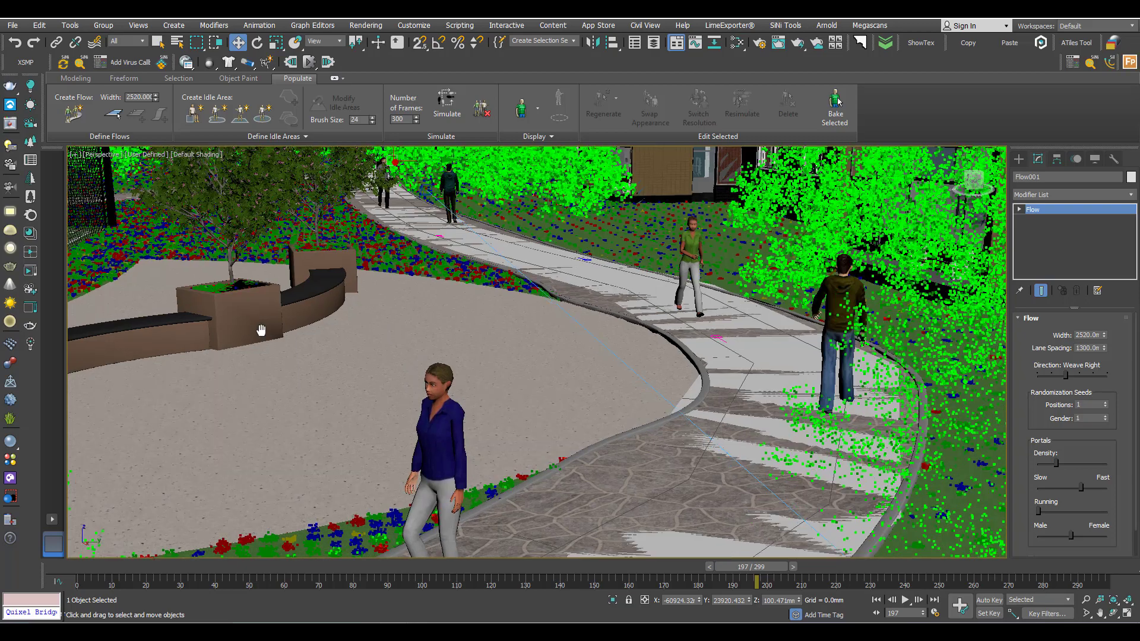
click(412, 236)
alt+middle_drag(412, 237, 436, 352)
scroll(363, 385, down, 3)
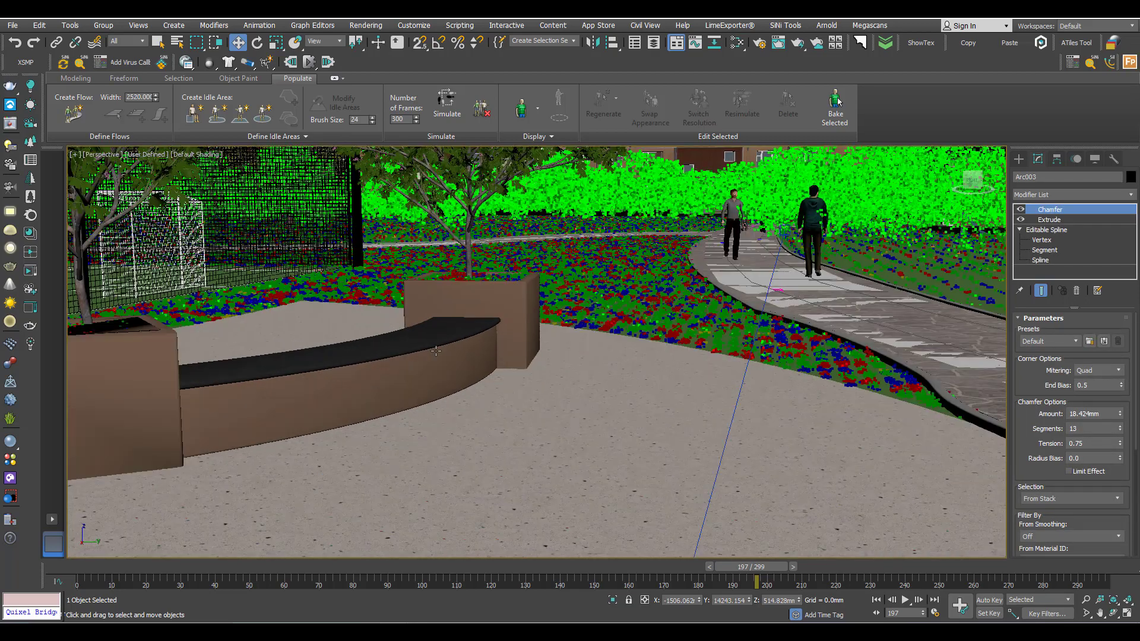
click(196, 113)
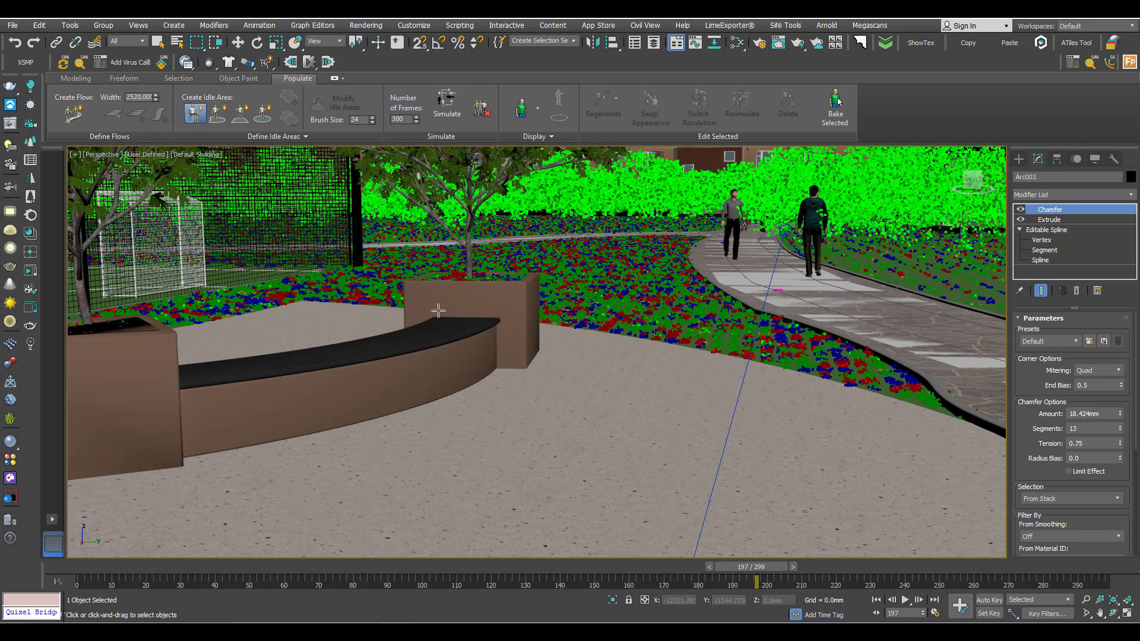
click(443, 388)
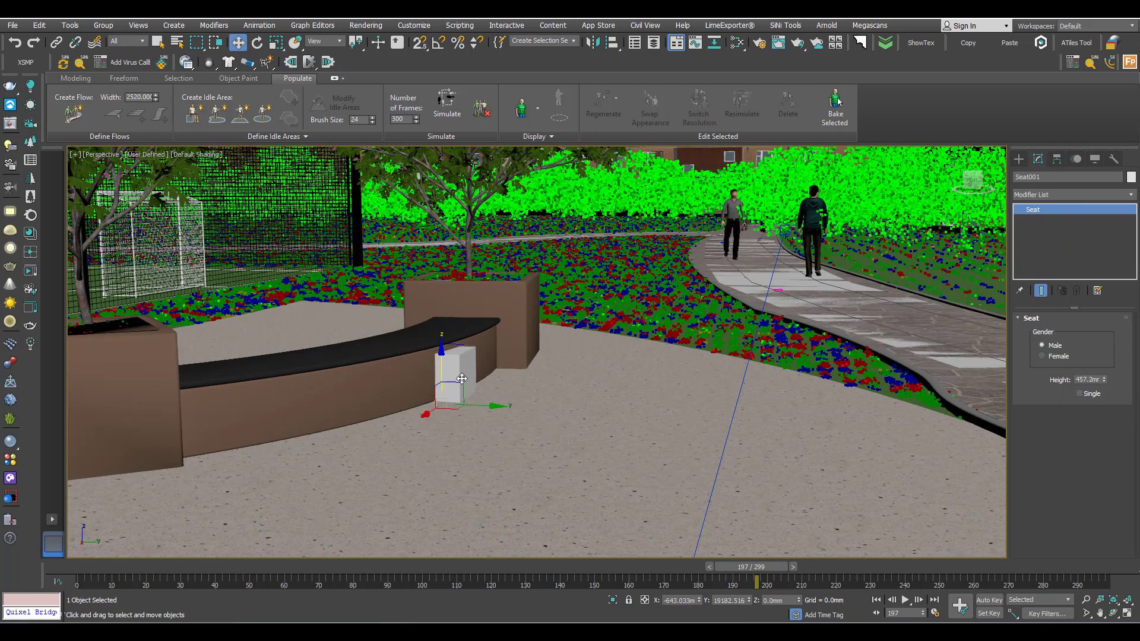
- Make the seat Single and lower its height to about 453 mm to suit the bench
scroll(460, 376, up, 8)
key(F3)
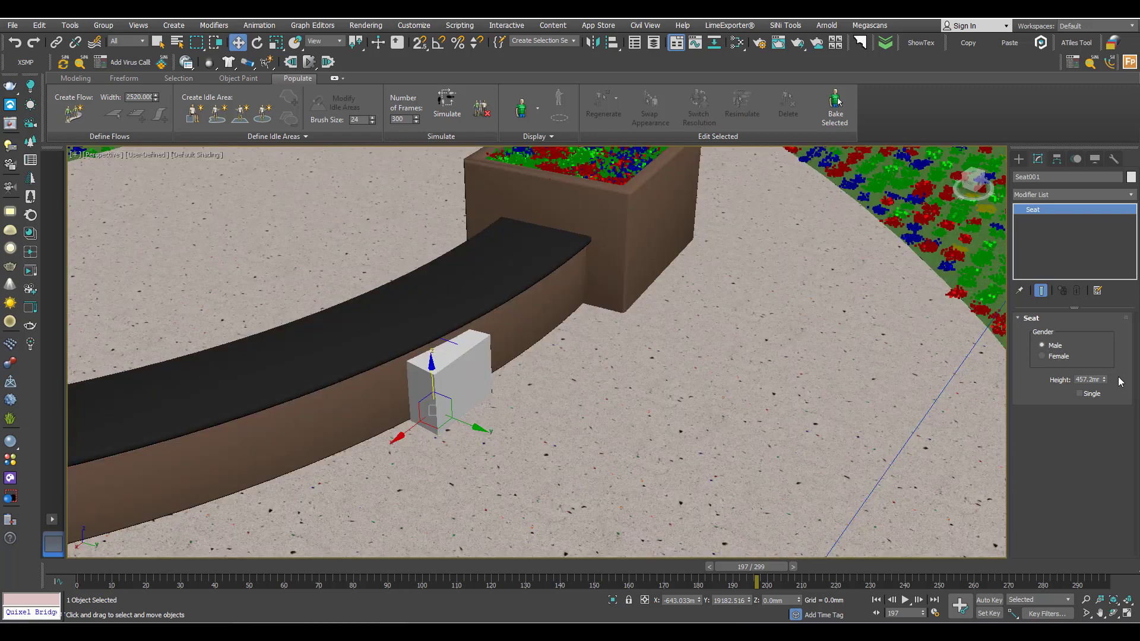
drag(1104, 380, 1096, 354)
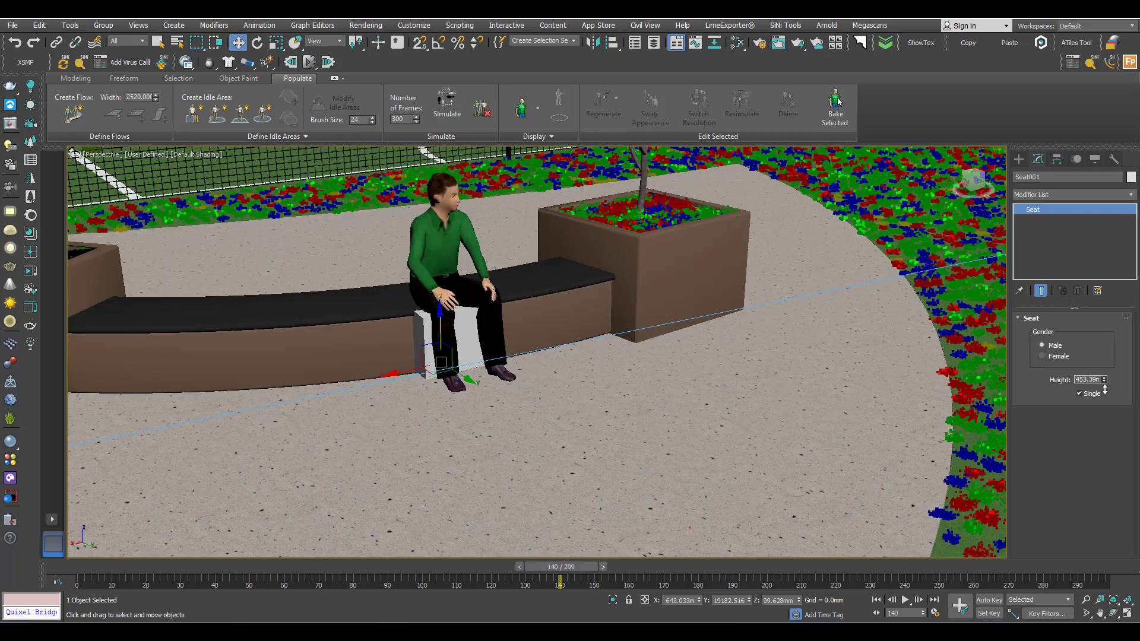
drag(1104, 380, 1109, 389)
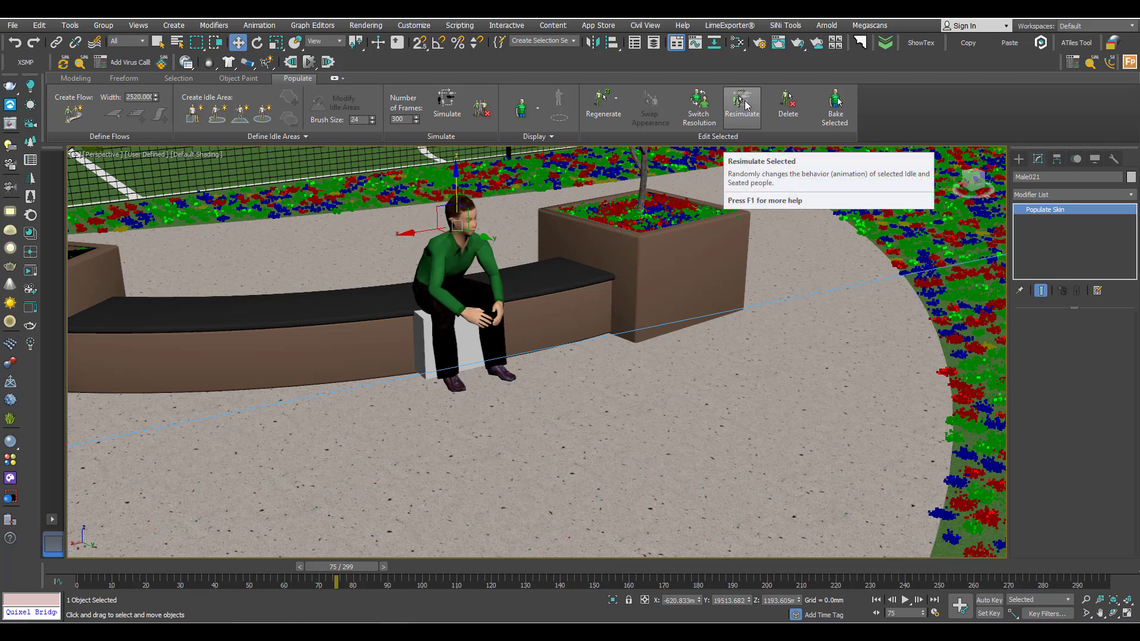
- Resimulate the seated man's behavior and play his animation
click(745, 101)
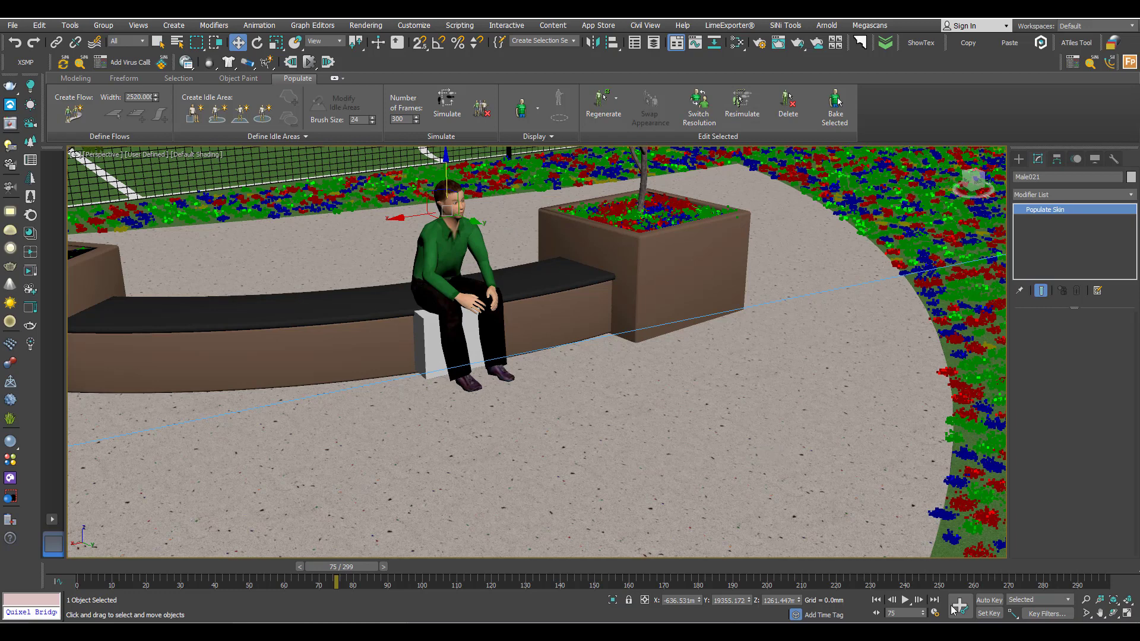
click(902, 600)
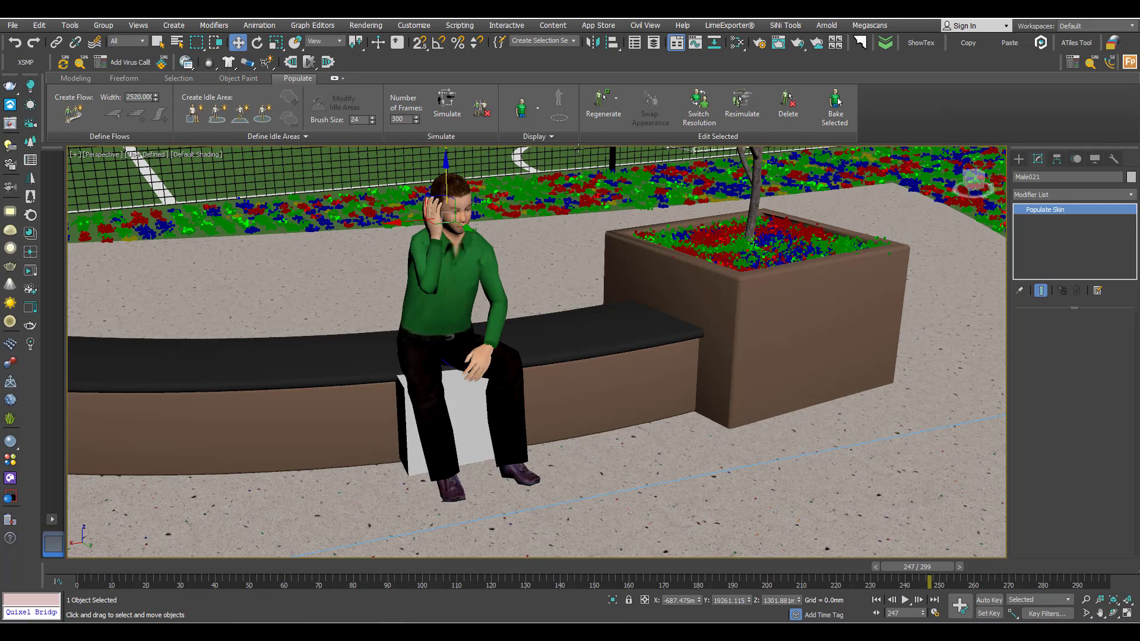
- Regenerate the seated man's appearance from the suited character with a tie in the Crowd Styles Customization table
click(617, 99)
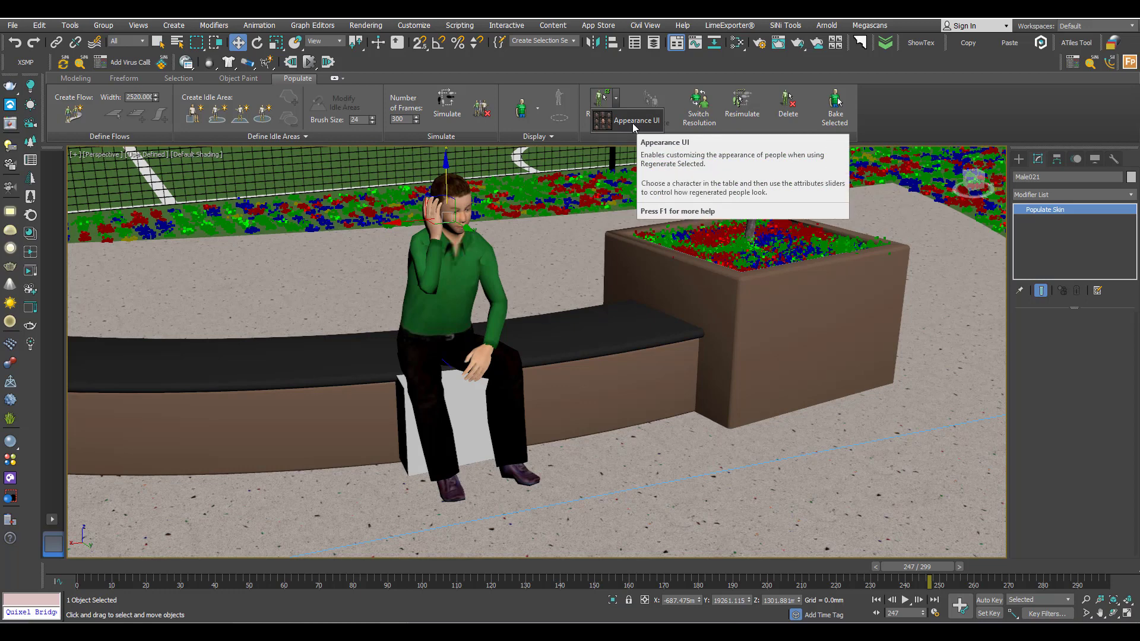
click(633, 120)
drag(586, 80, 767, 112)
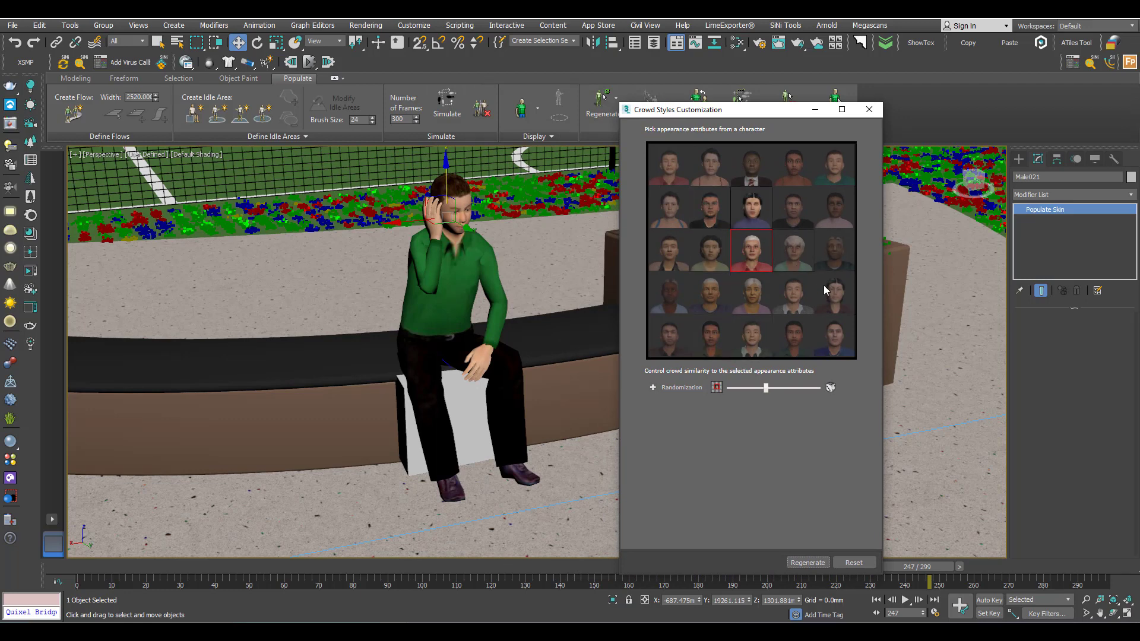
click(756, 177)
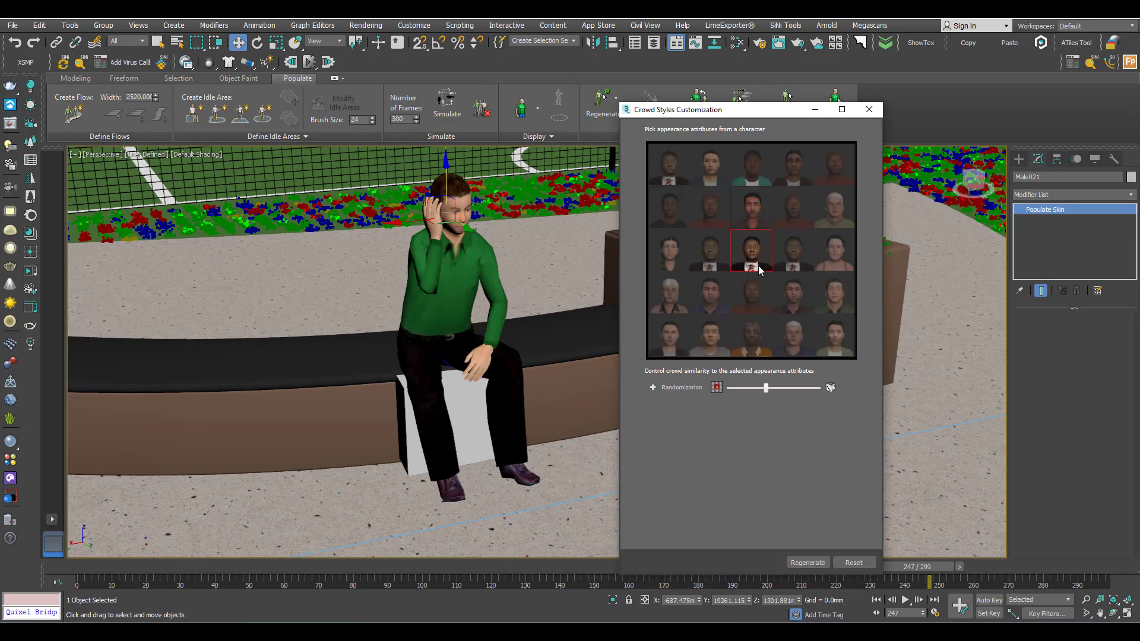
click(809, 563)
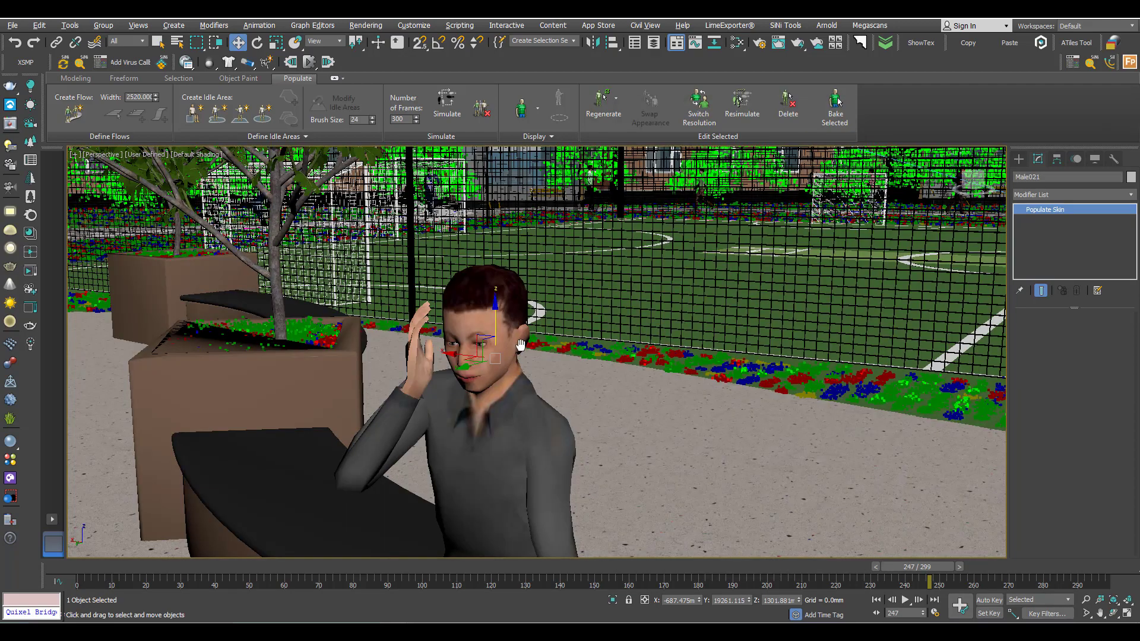
middle_drag(521, 345, 535, 299)
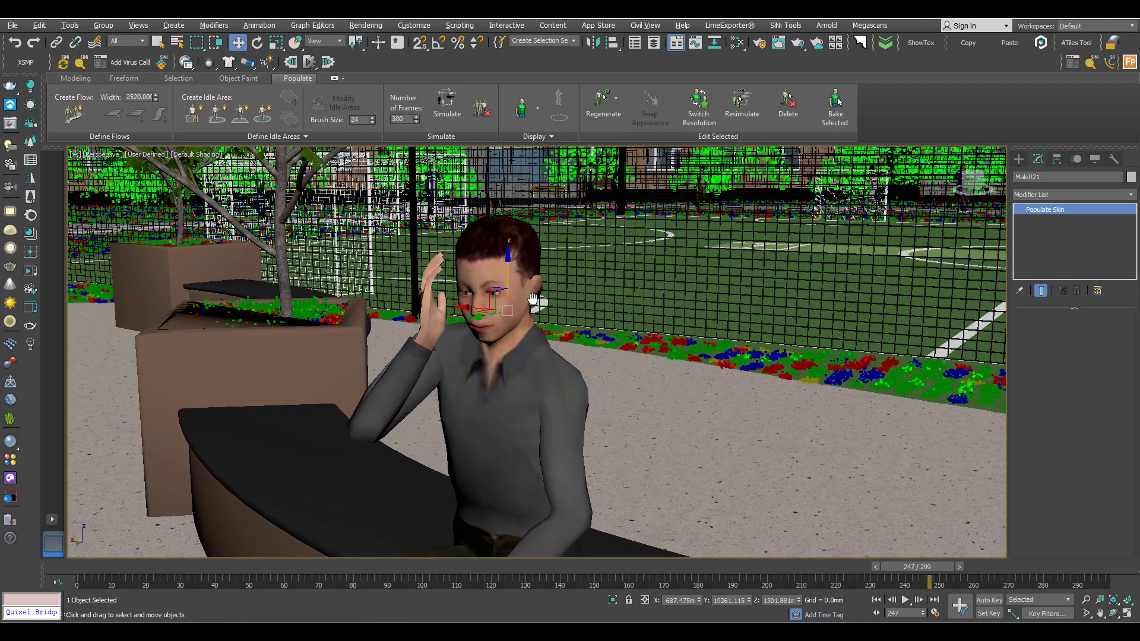
- Switch the mesh and texture resolution of the seated man on the curved bench
click(541, 326)
click(518, 368)
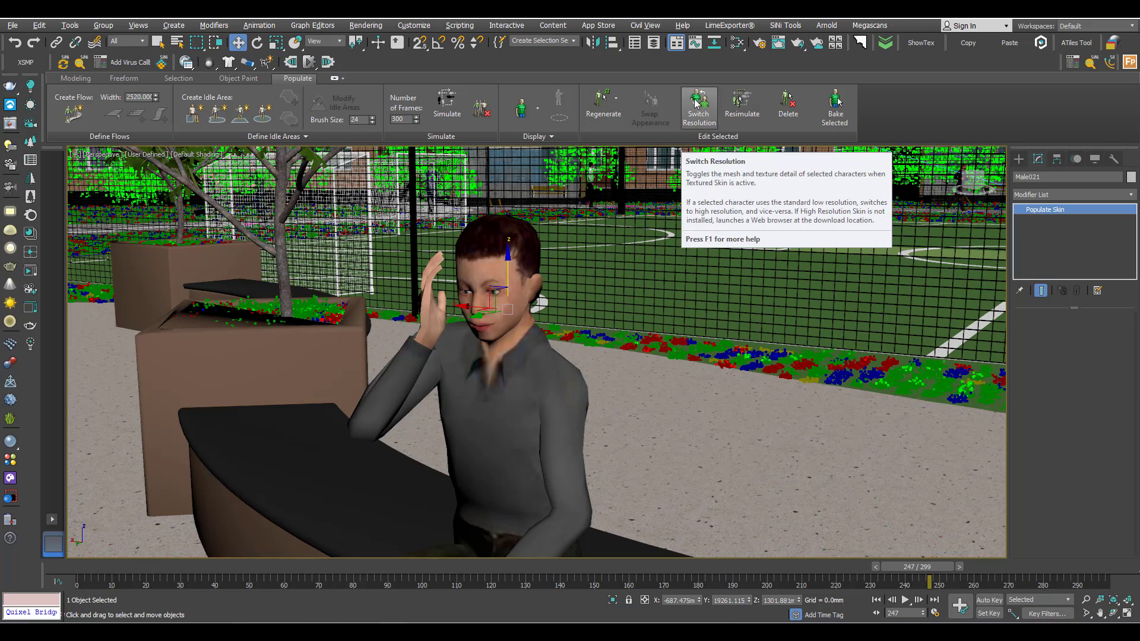
click(698, 117)
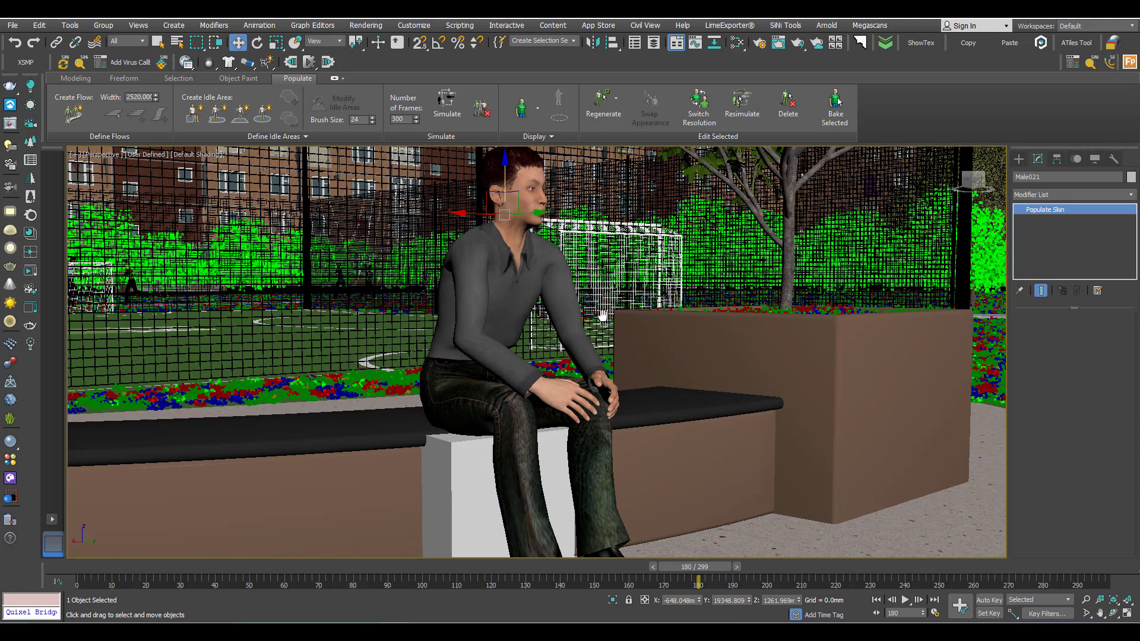
- Draw a freeform idle area on the paved plaza in front of the curved bench
scroll(603, 316, down, 5)
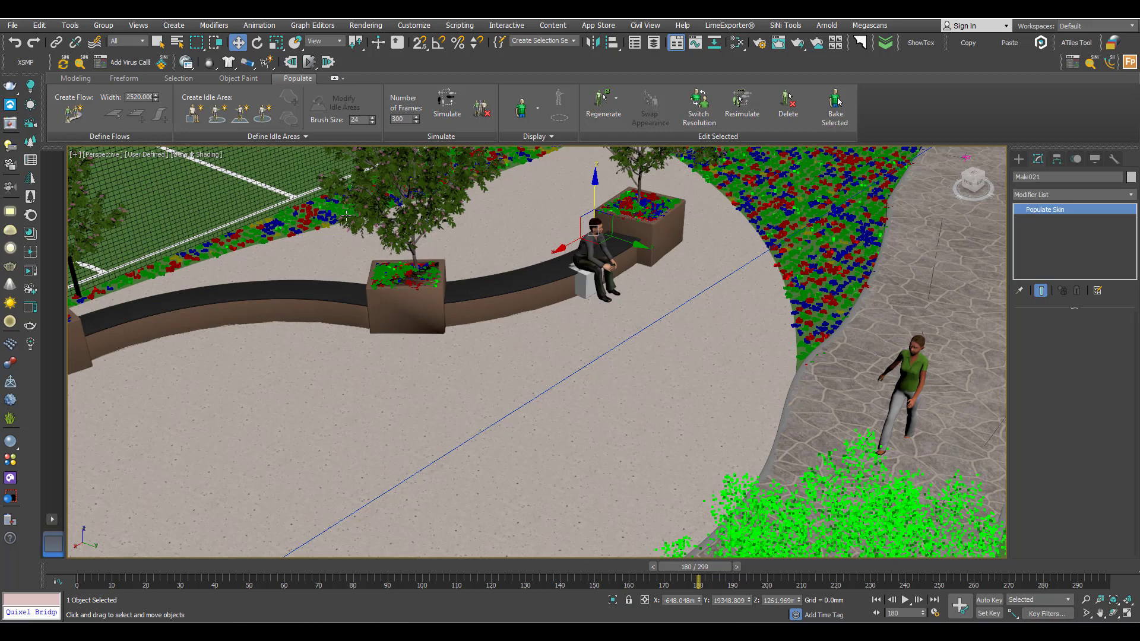
click(217, 117)
mouse_move(345, 443)
mouse_down()
mouse_move(399, 420)
mouse_move(471, 425)
mouse_move(550, 461)
mouse_move(589, 510)
mouse_move(542, 553)
mouse_move(311, 544)
mouse_move(208, 526)
mouse_move(346, 367)
mouse_up()
middle_drag(411, 419, 449, 337)
right_click(449, 337)
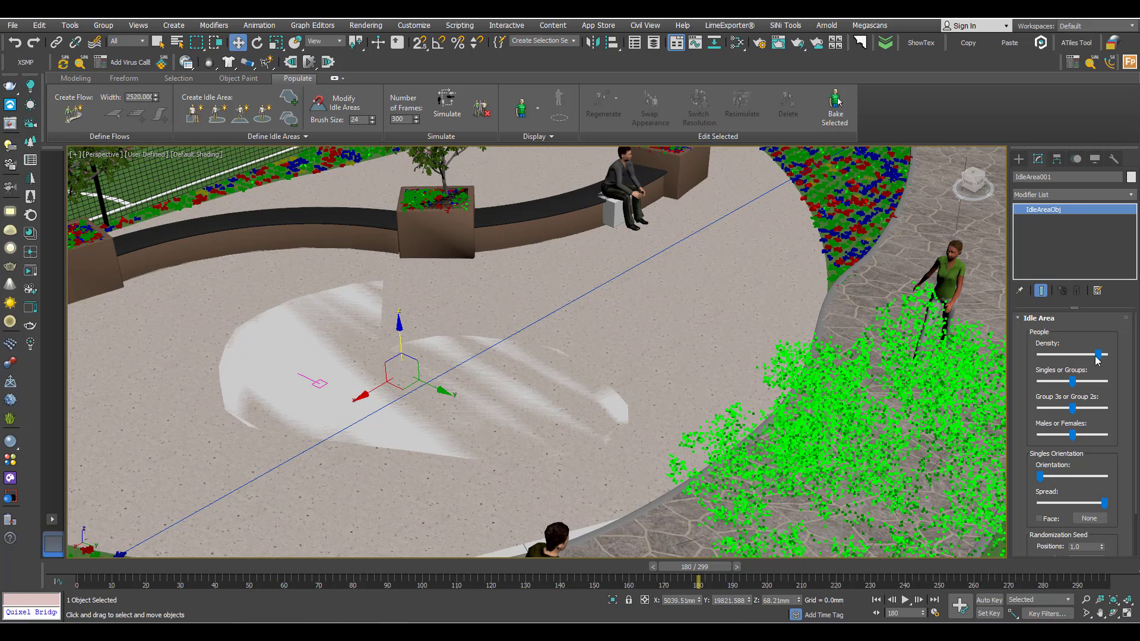
- Slightly reduce the idle area's density, favor singles fully, shift groups toward 3s, and adjust the singles' orientation and spread
drag(1105, 358, 1091, 358)
drag(1073, 382, 1039, 383)
drag(1072, 409, 1060, 409)
scroll(1063, 442, down, 1)
drag(1039, 453, 1097, 455)
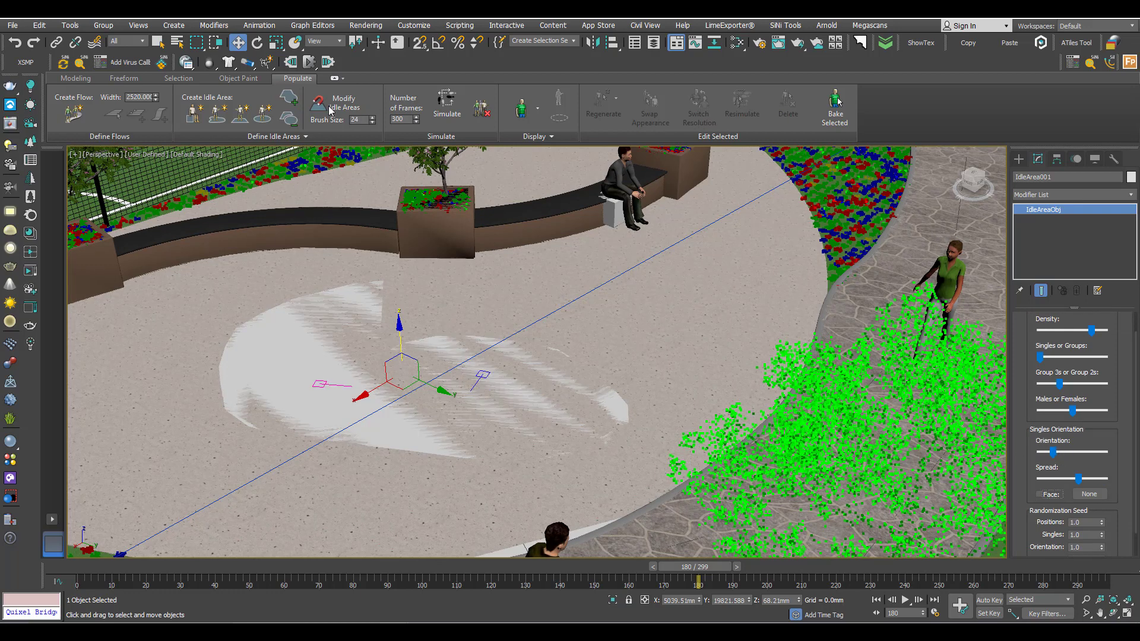
- Simulate the crowd with the new idle area, play it, and resimulate the behavior of the standing man in the green shirt
click(443, 101)
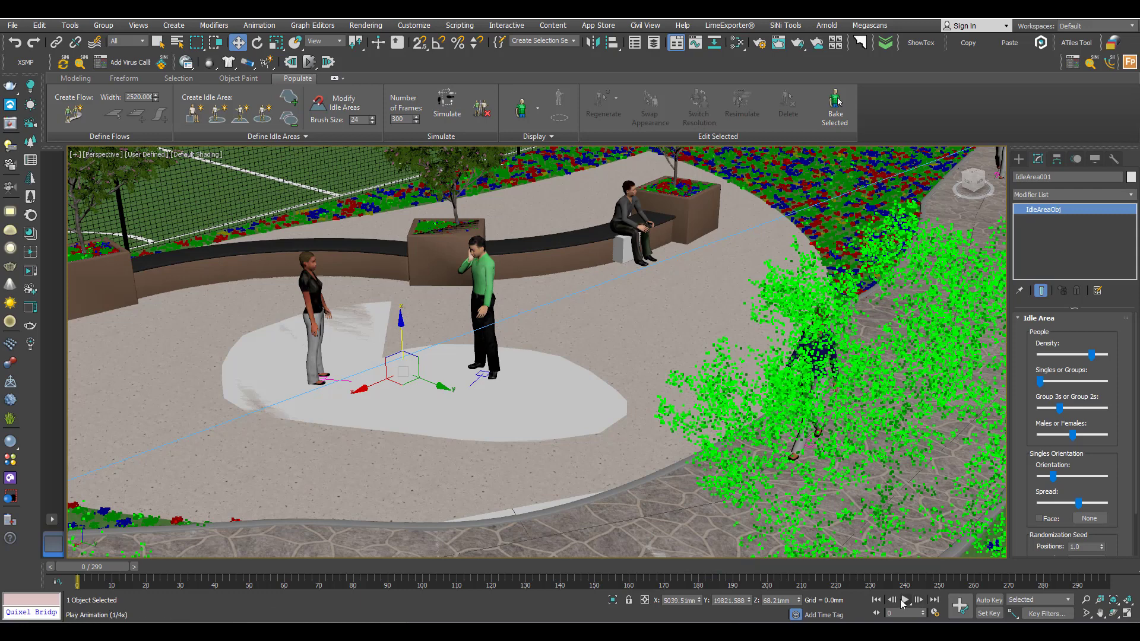
click(905, 600)
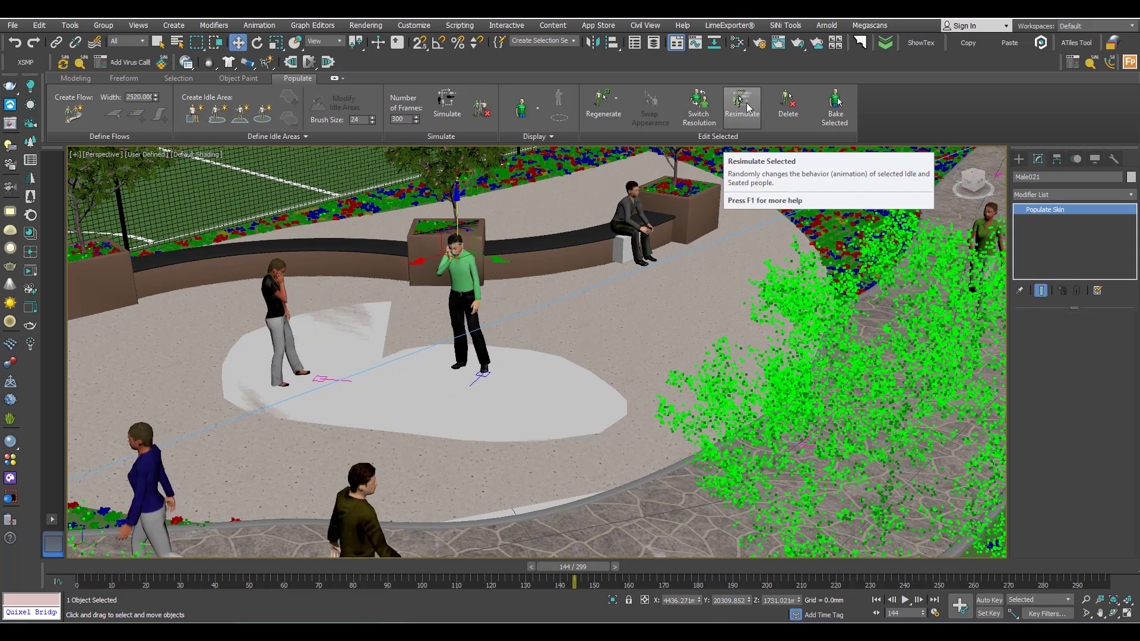
click(747, 102)
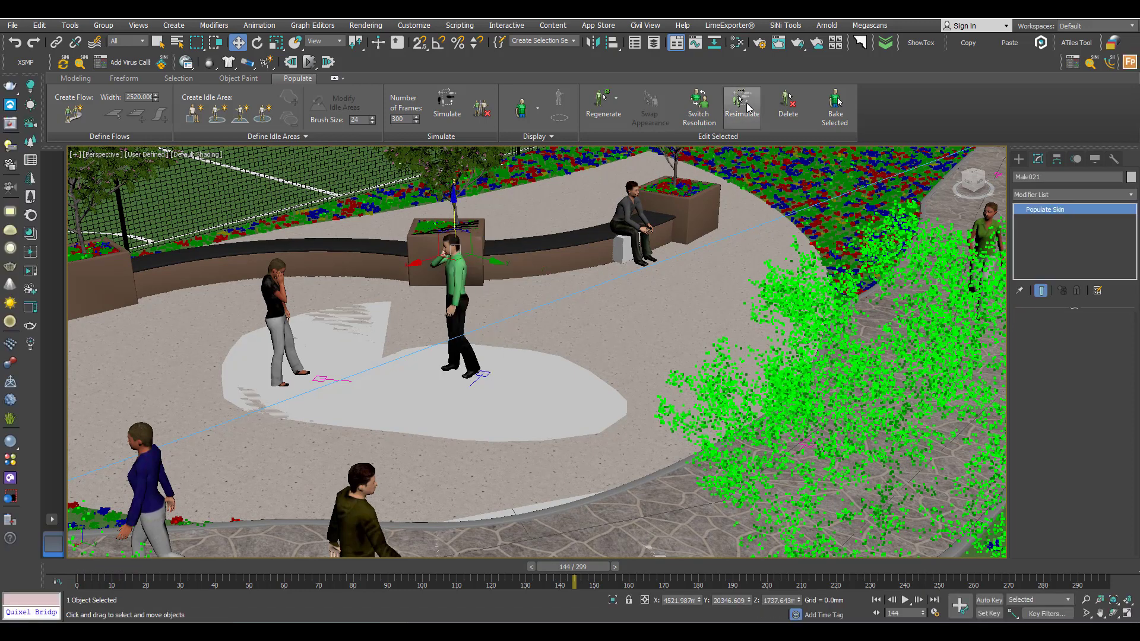
click(746, 102)
click(747, 102)
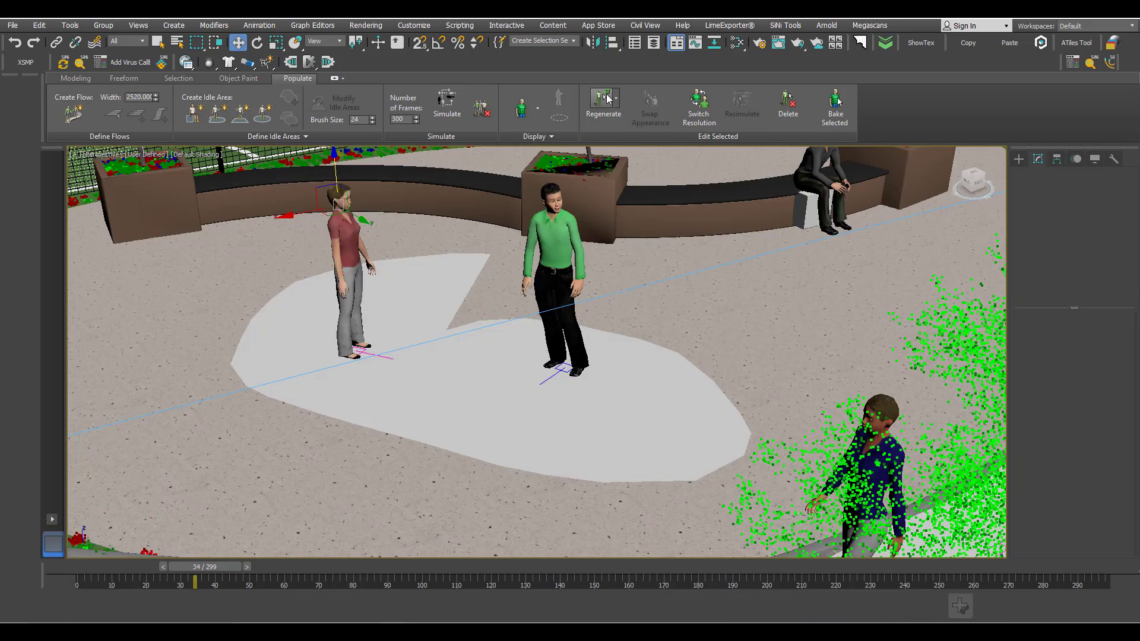
- Regenerate the appearance of the woman standing in the idle area several times to vary her look and clothing
click(604, 98)
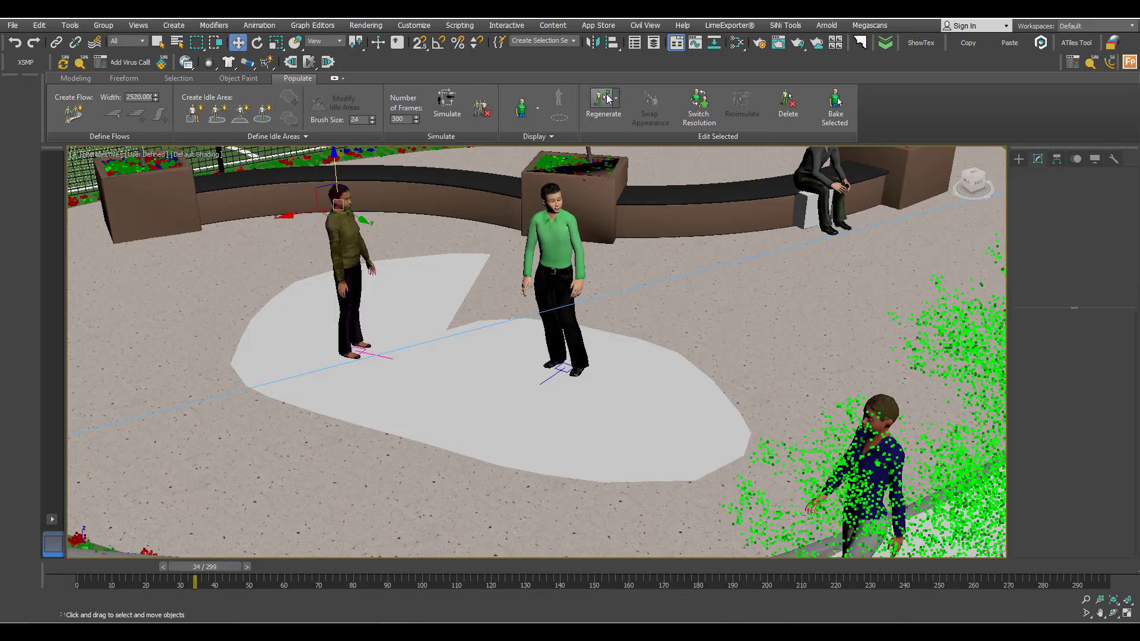
click(607, 96)
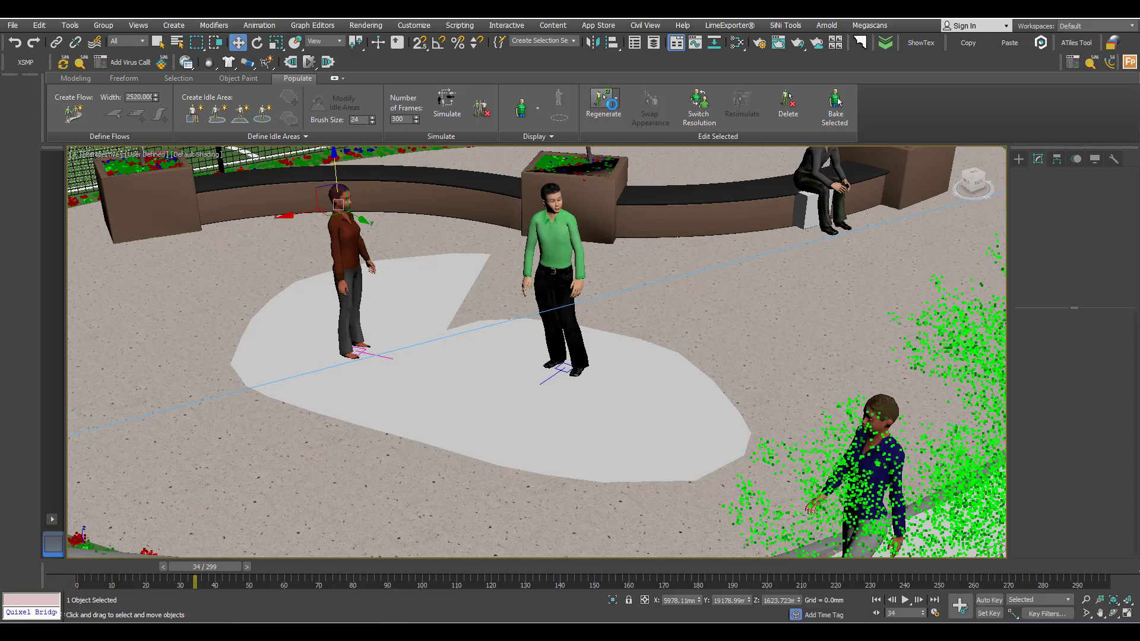
click(604, 101)
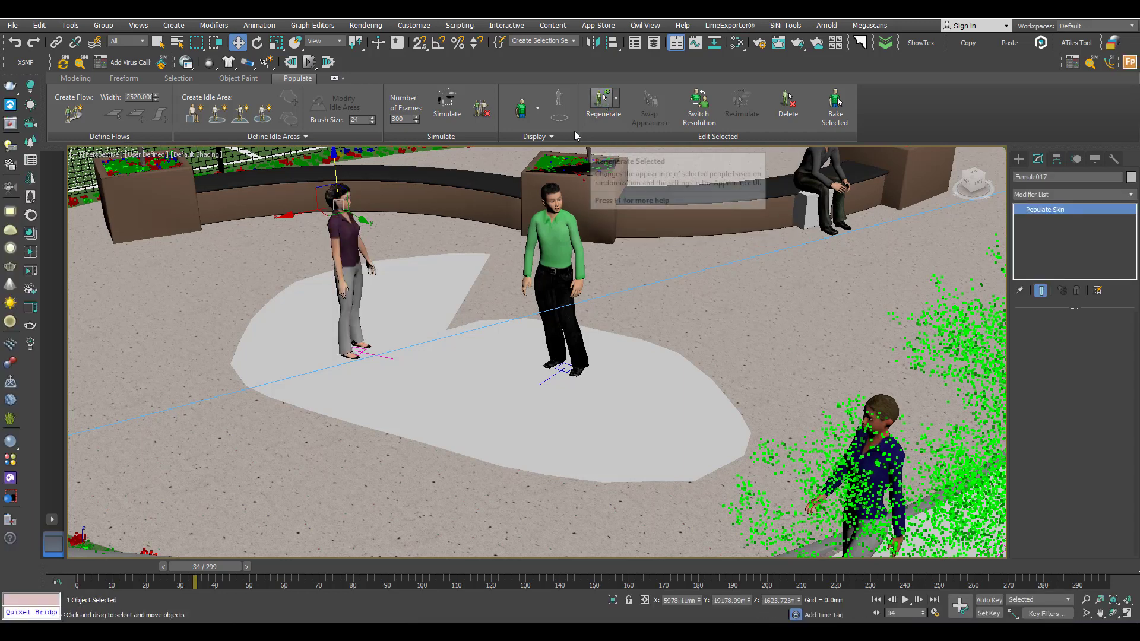
alt+middle_drag(397, 207, 383, 204)
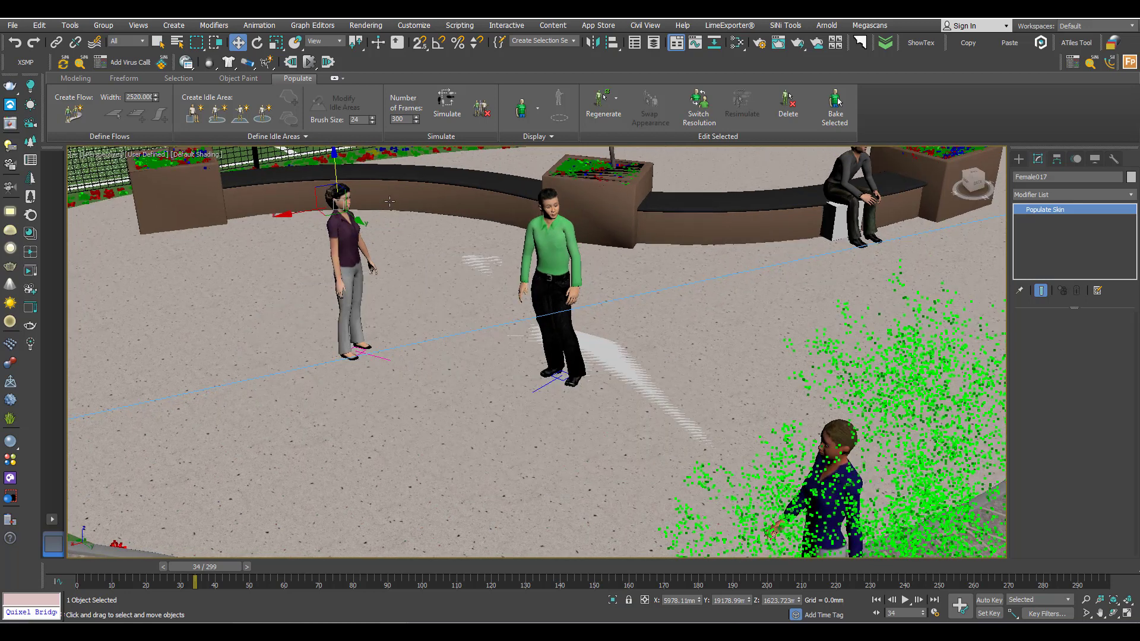
click(603, 106)
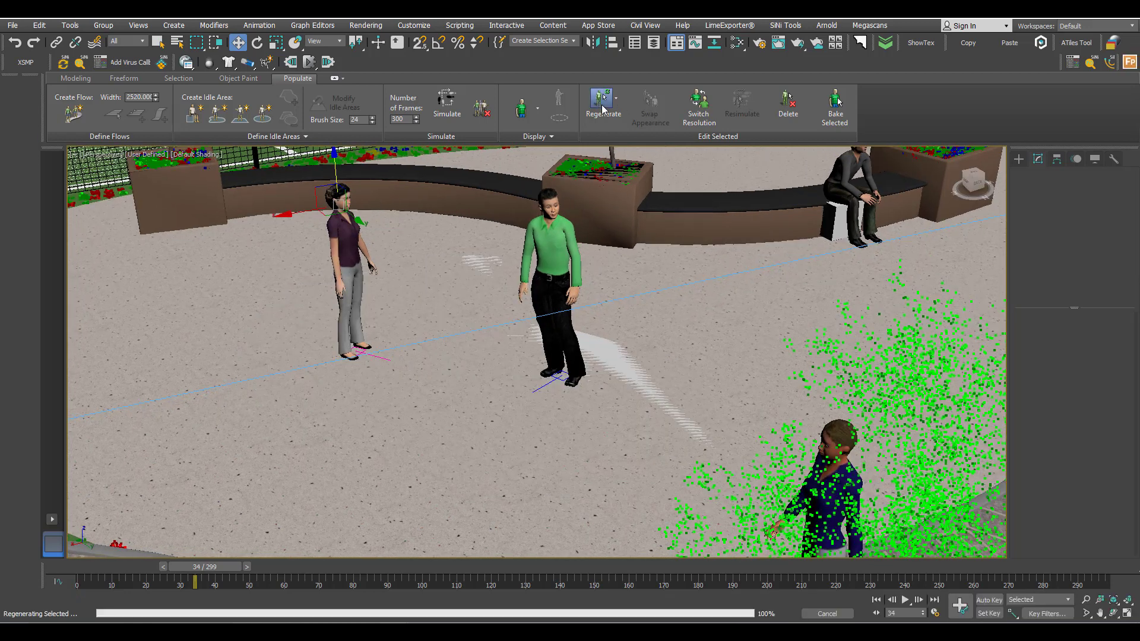
click(601, 105)
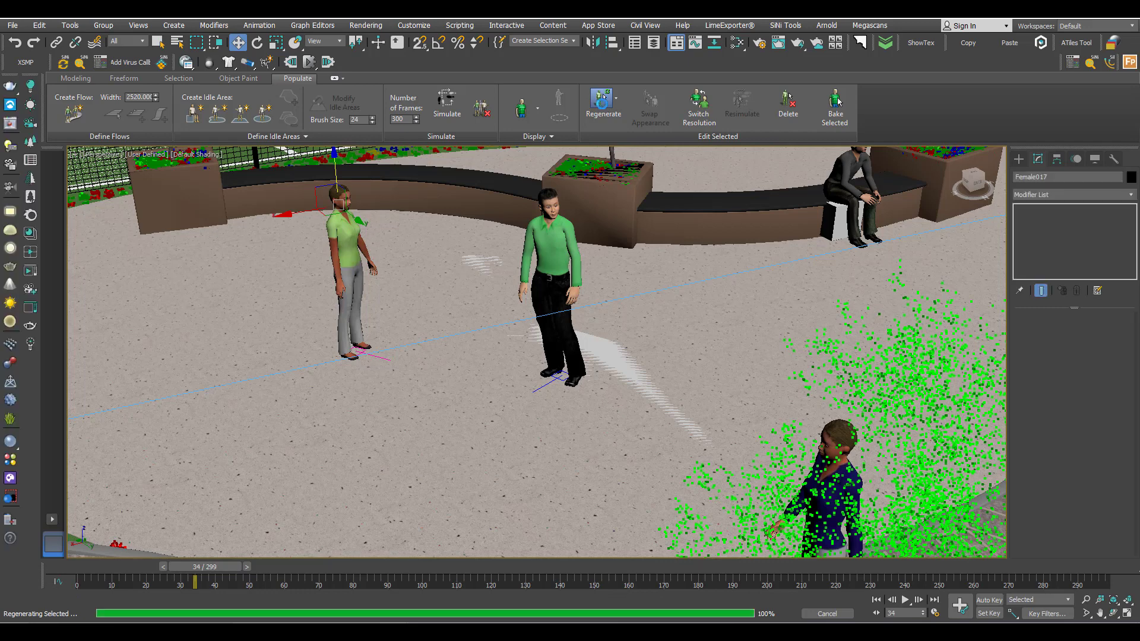
click(603, 106)
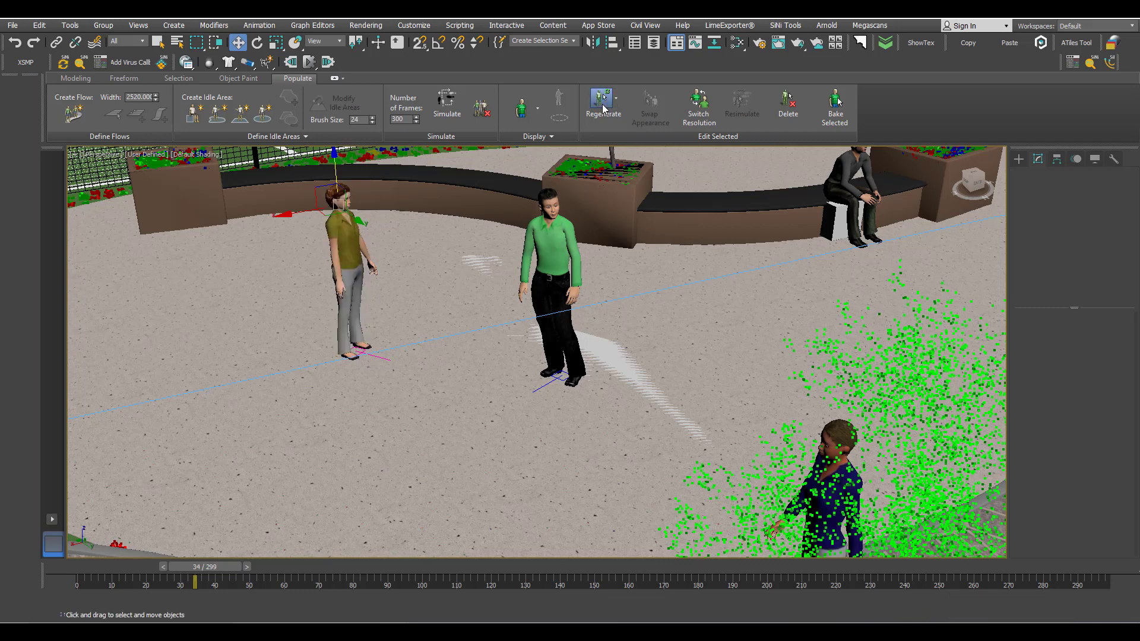
click(603, 105)
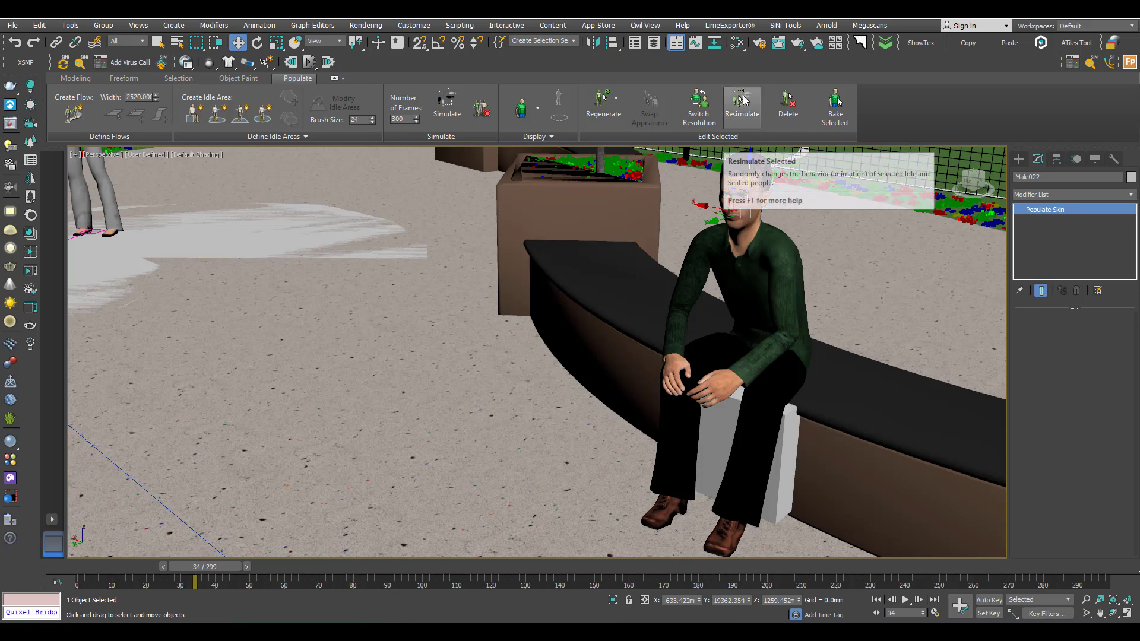
- Resimulate the behavior of the seated man in the dark green shirt repeatedly to give him a different sitting animation
click(742, 103)
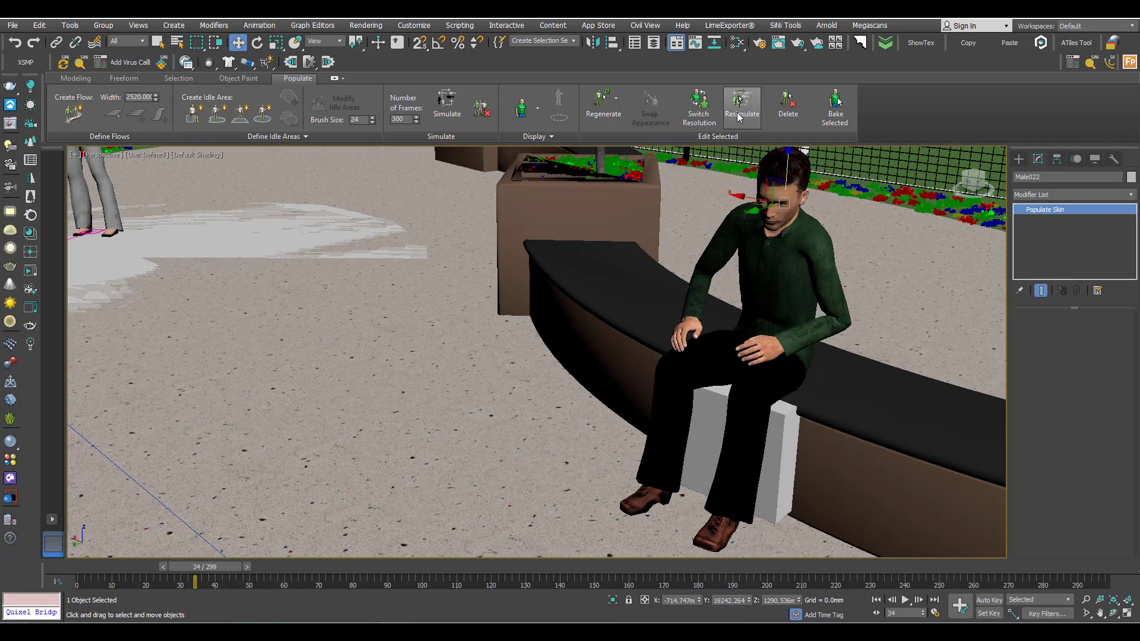
click(739, 116)
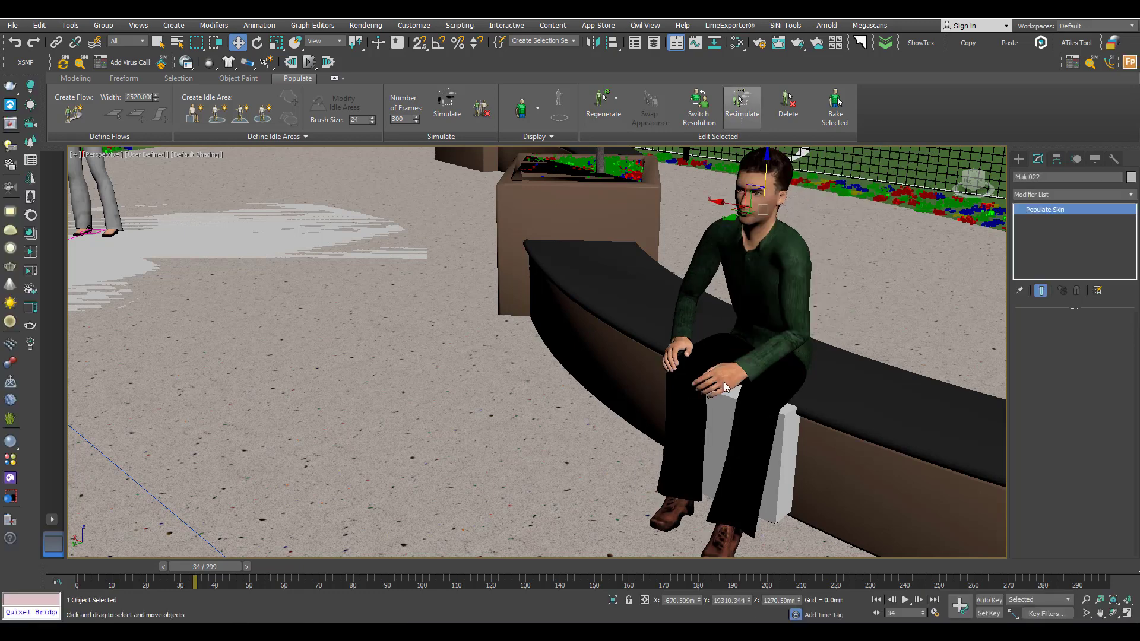
click(738, 104)
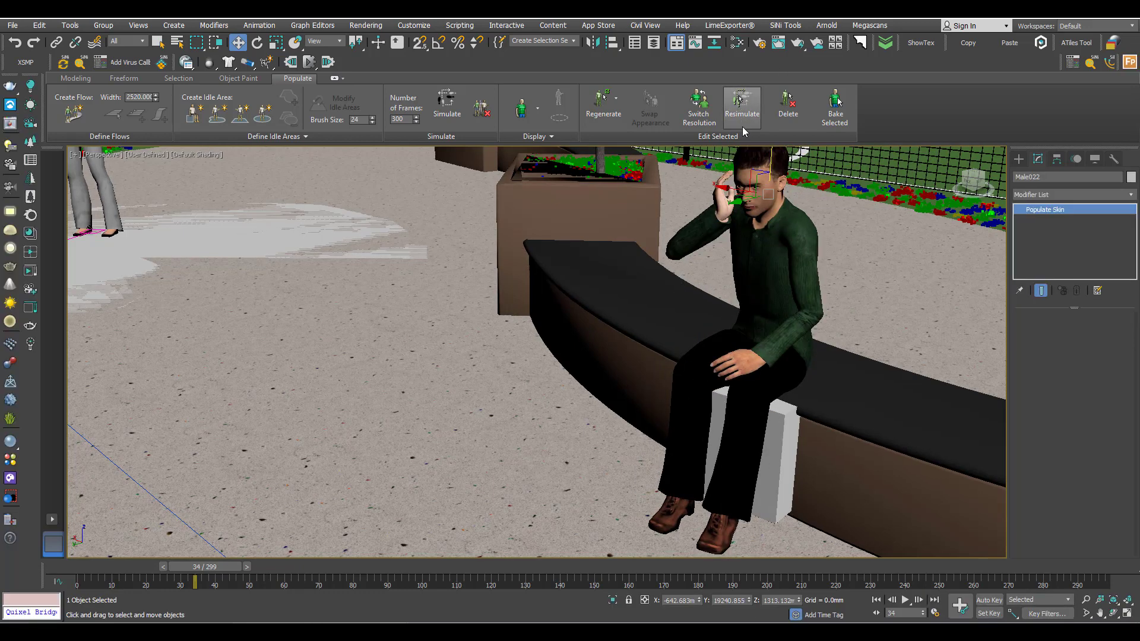
click(737, 115)
click(738, 114)
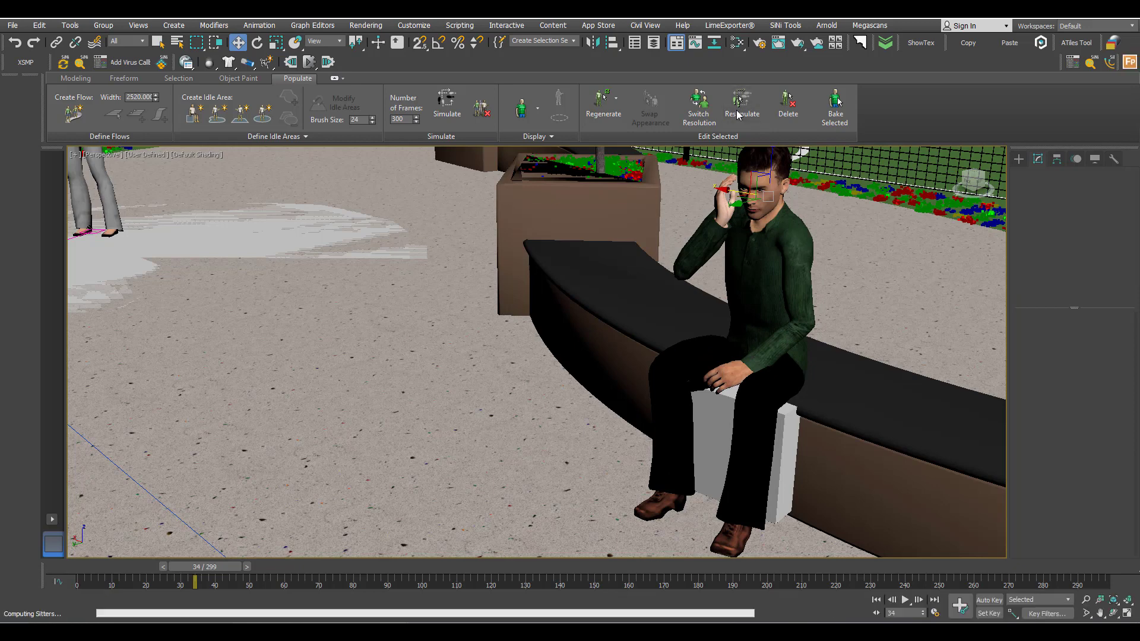
click(738, 115)
click(738, 115)
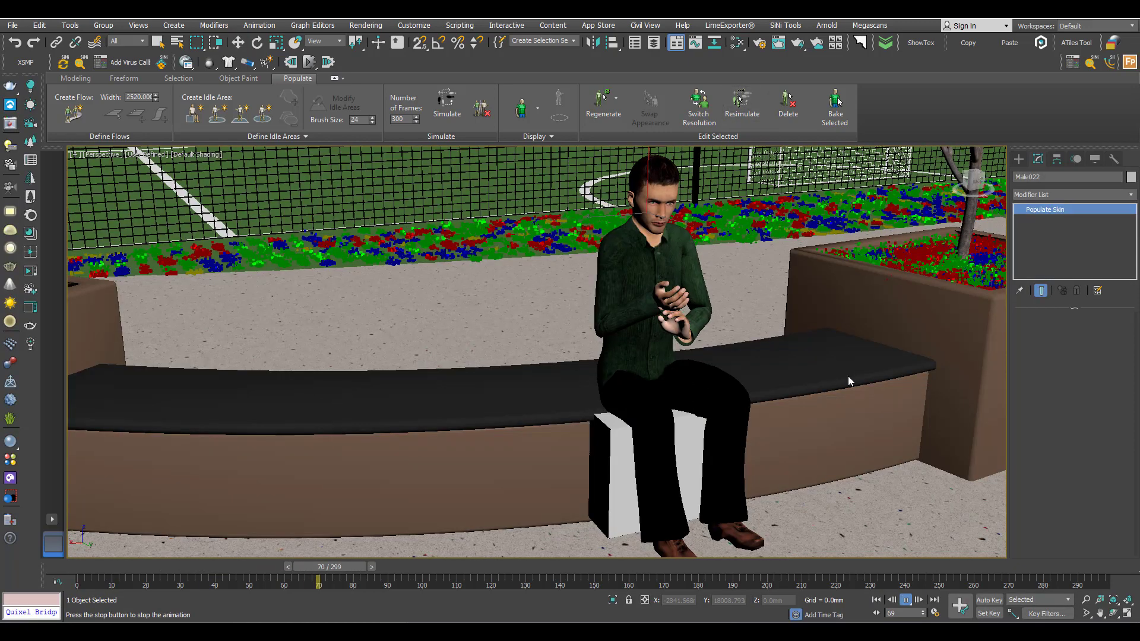
- Review the seated man's motion and play the whole crowd animation through the park camera
alt+middle_drag(793, 385, 837, 384)
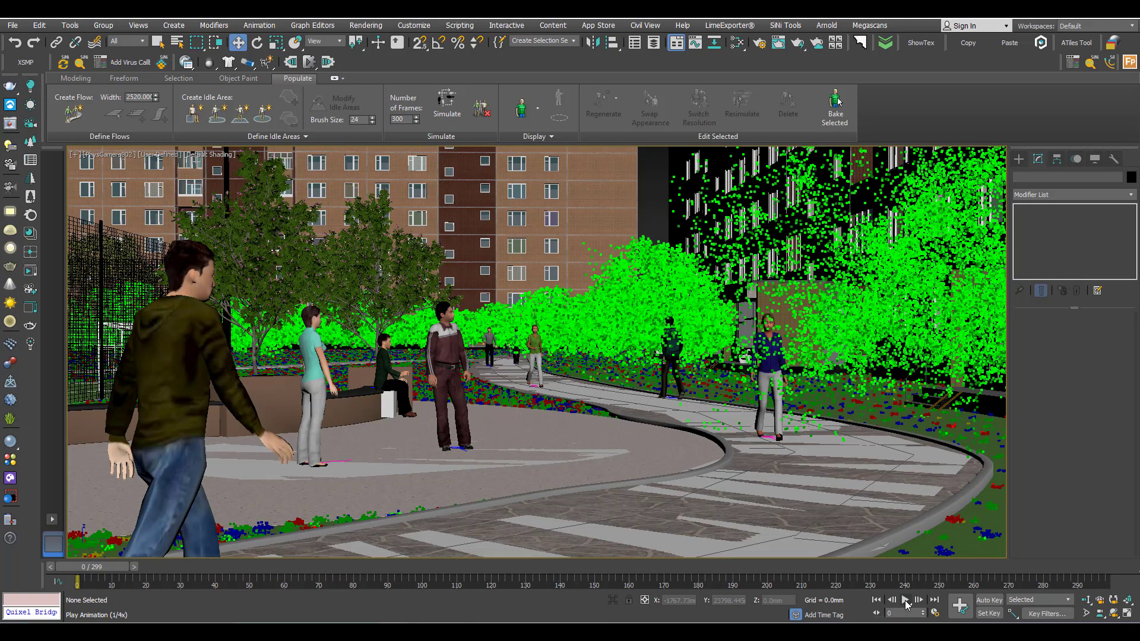
click(906, 601)
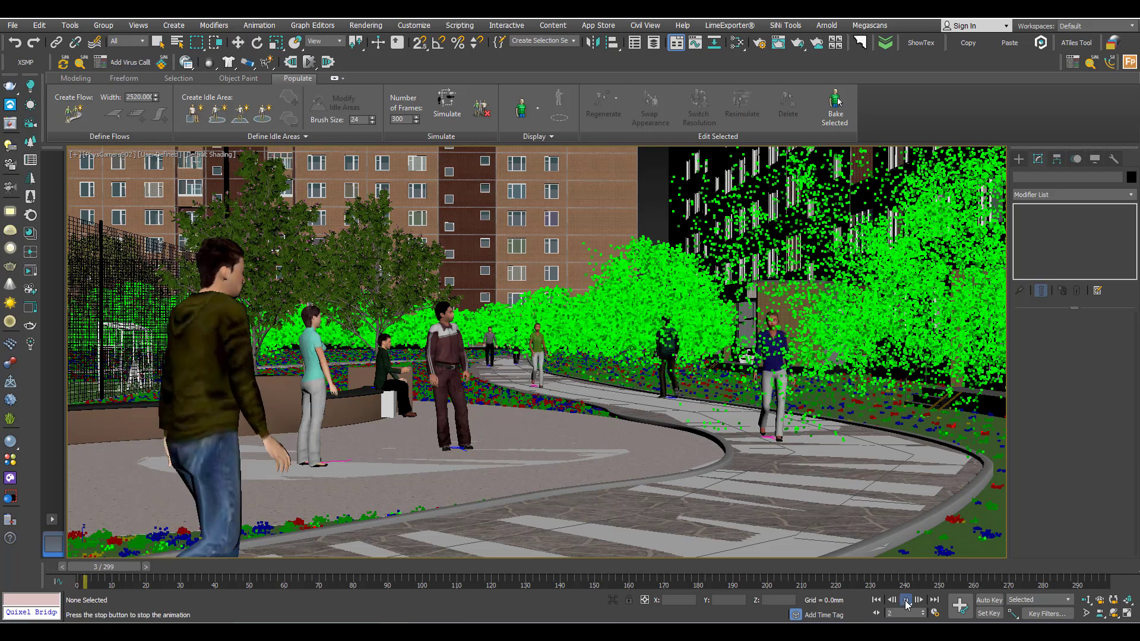